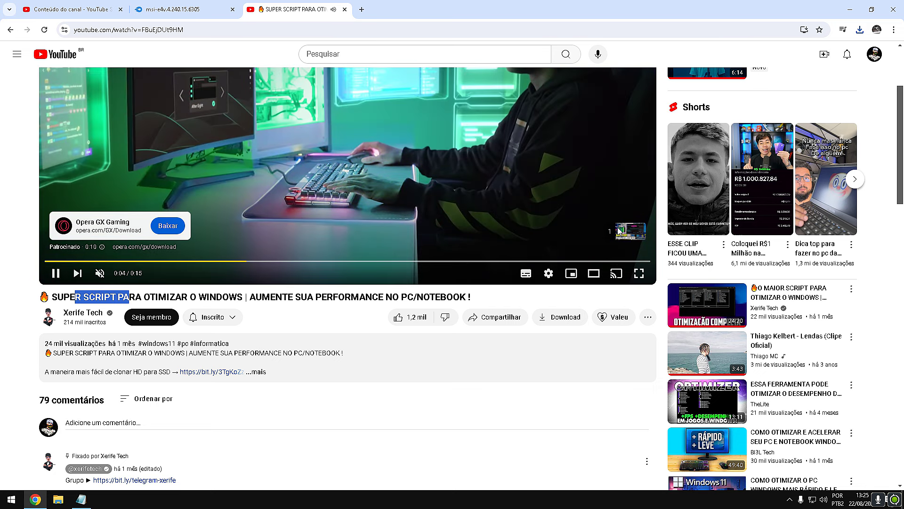
- Look through the expanded description of the Windows optimization script video, then close its page
scroll(289, 216, "down", 3)
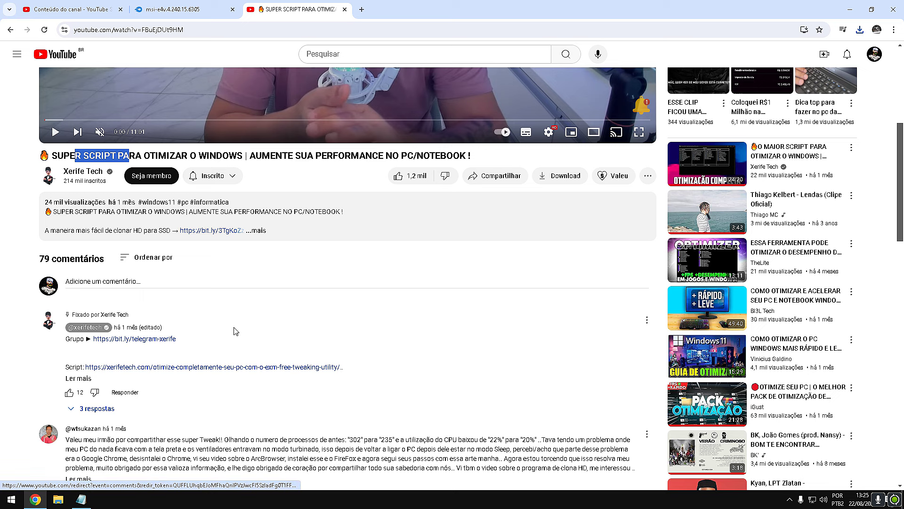
left_click(273, 236)
scroll(273, 240, "down", 6)
scroll(304, 245, "up", 9)
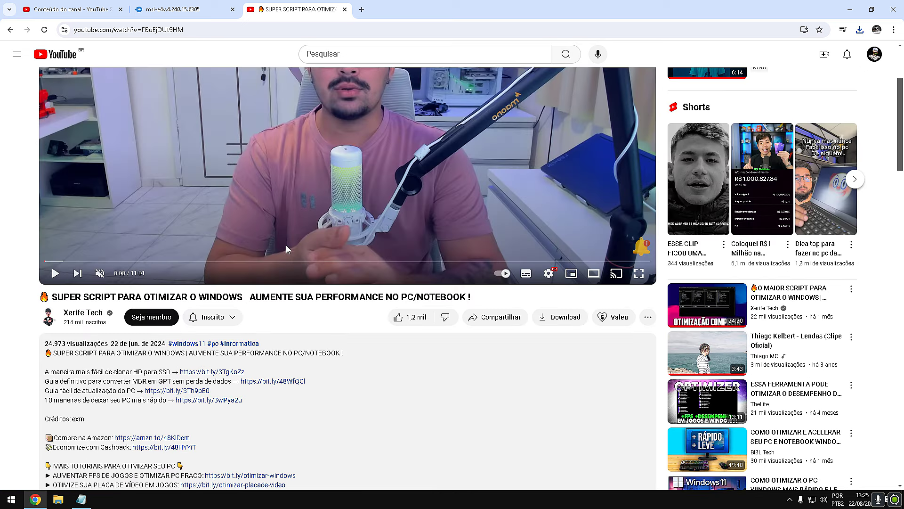
scroll(229, 189, "up", 3)
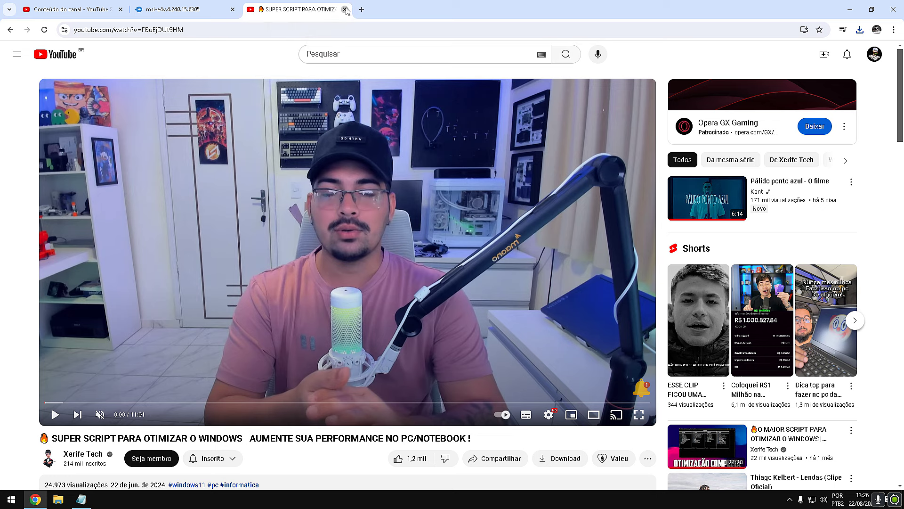
left_click(345, 9)
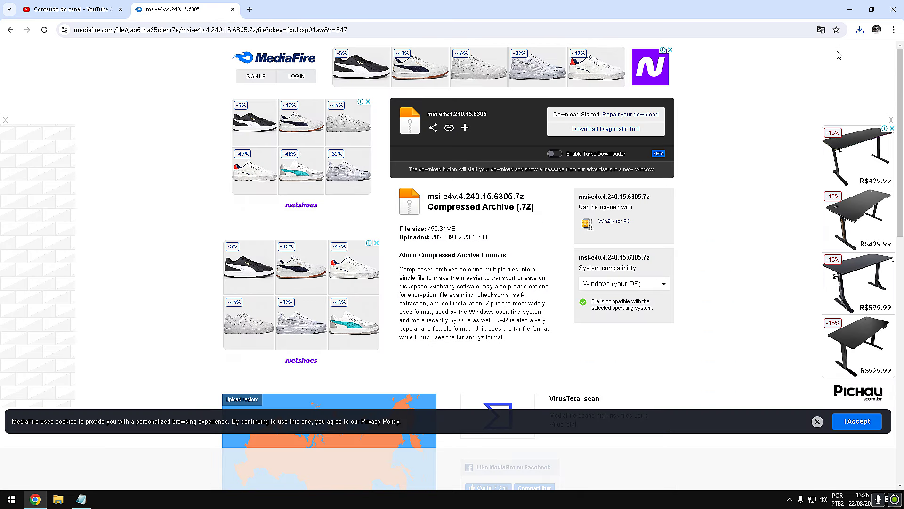
- Open the downloaded msi-e4v.4.240.15.6305.7z archive, extract its contents to the Desktop and close the archive window
left_click(860, 31)
left_click(785, 77)
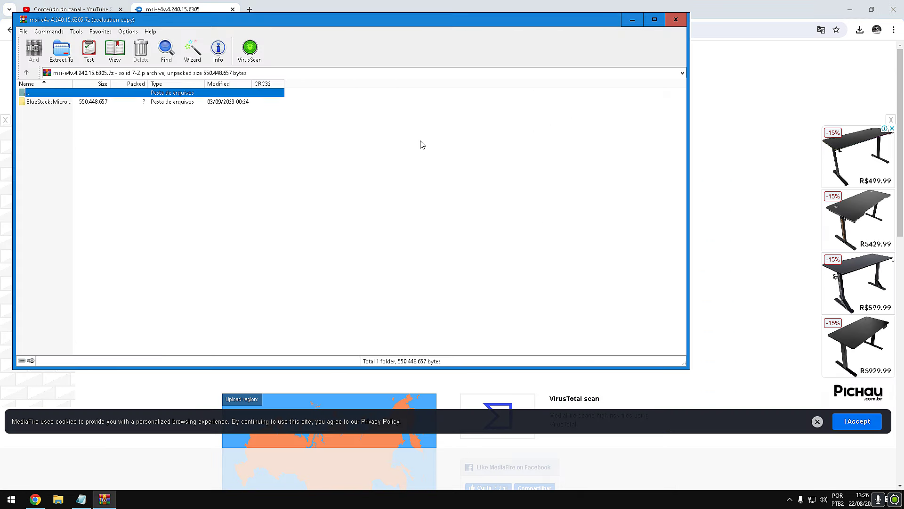
left_click(63, 60)
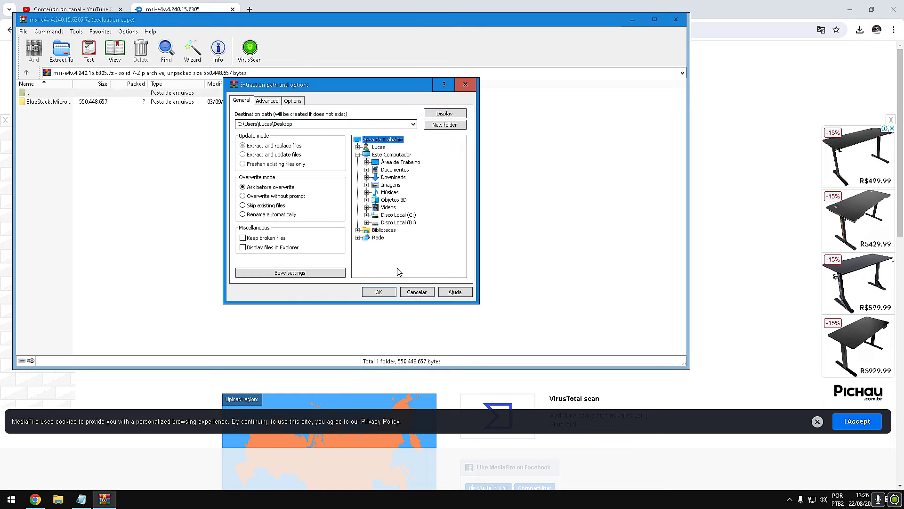
left_click(377, 291)
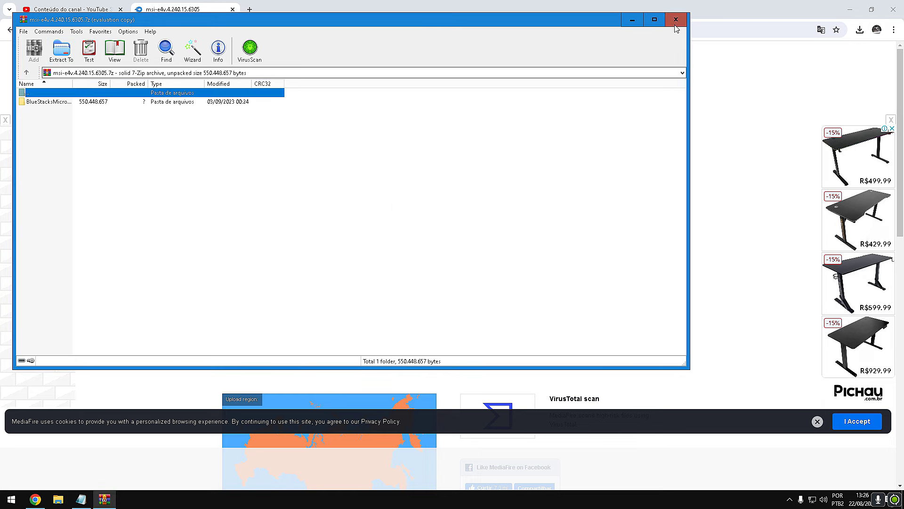
left_click(676, 19)
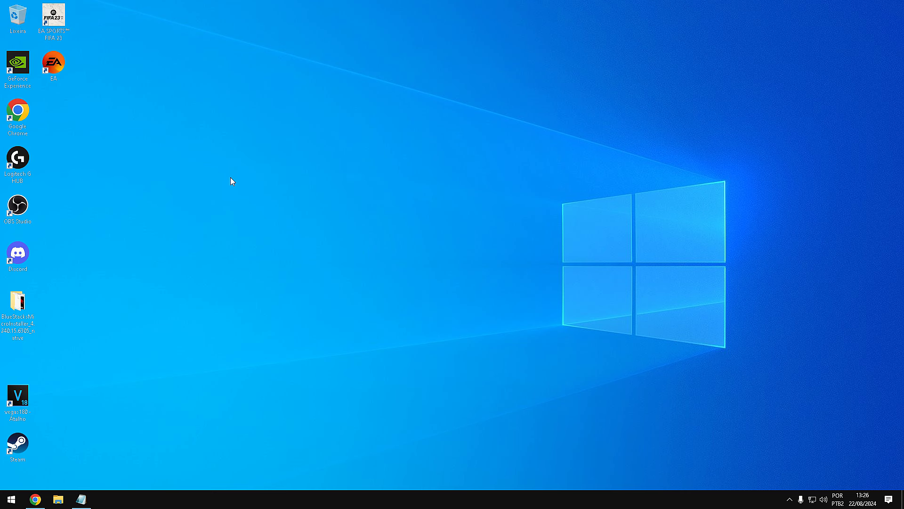
- Run the emulator installer from the extracted BlueStacks folder on the desktop and launch the emulator once it is installed
double_click(18, 306)
double_click(115, 100)
left_click(421, 319)
right_click(427, 299)
left_click(478, 335)
left_click(895, 5)
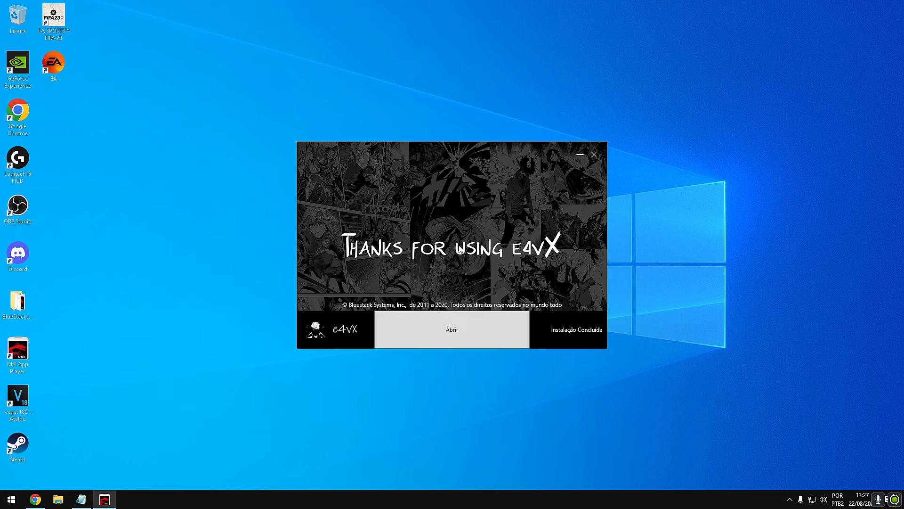
left_click(438, 321)
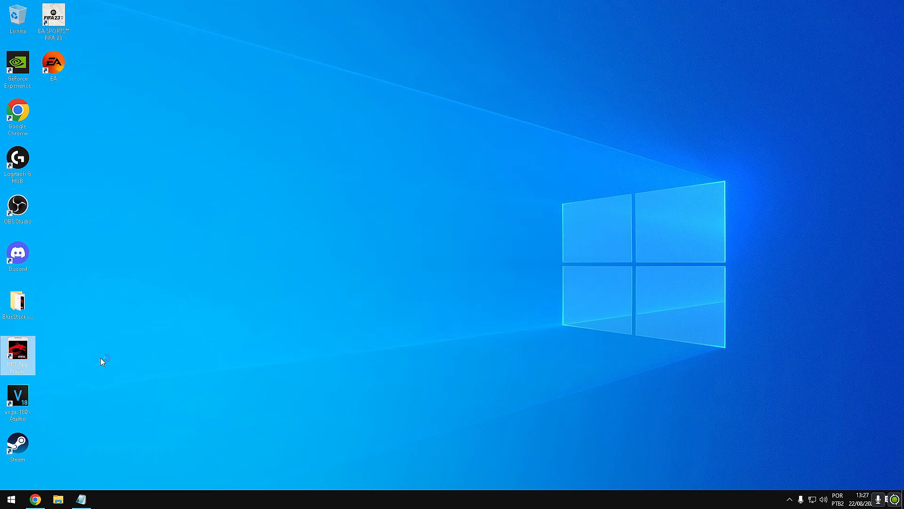
right_click(215, 321)
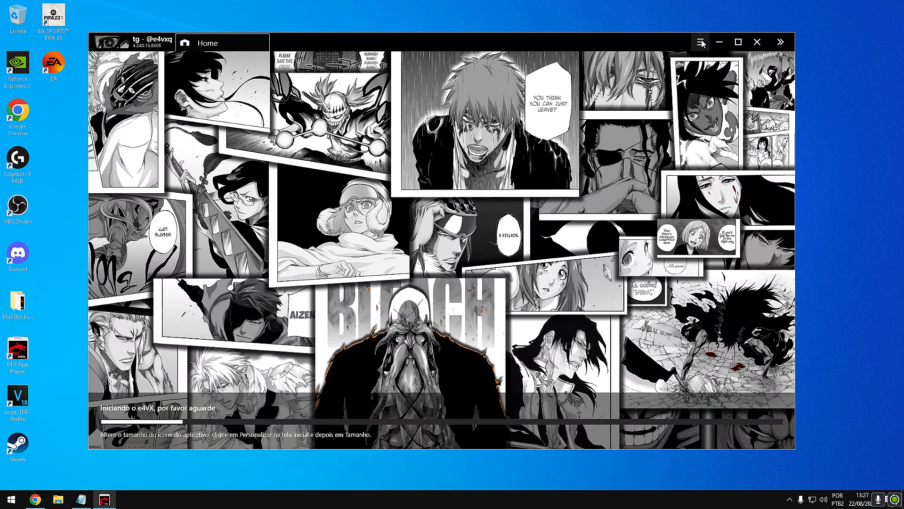
- Set the emulator's display resolution to 1920 x 1080, save the change and restart the emulator
left_click(702, 43)
left_click(635, 65)
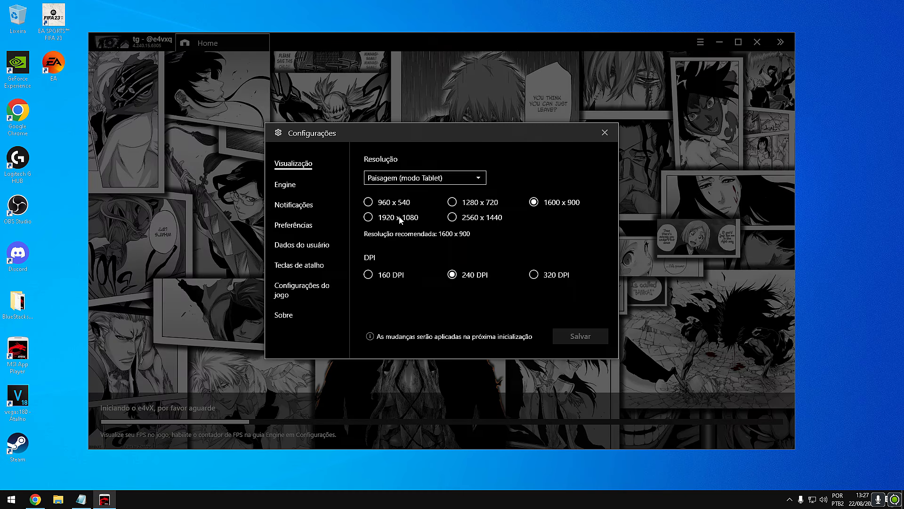
left_click(370, 219)
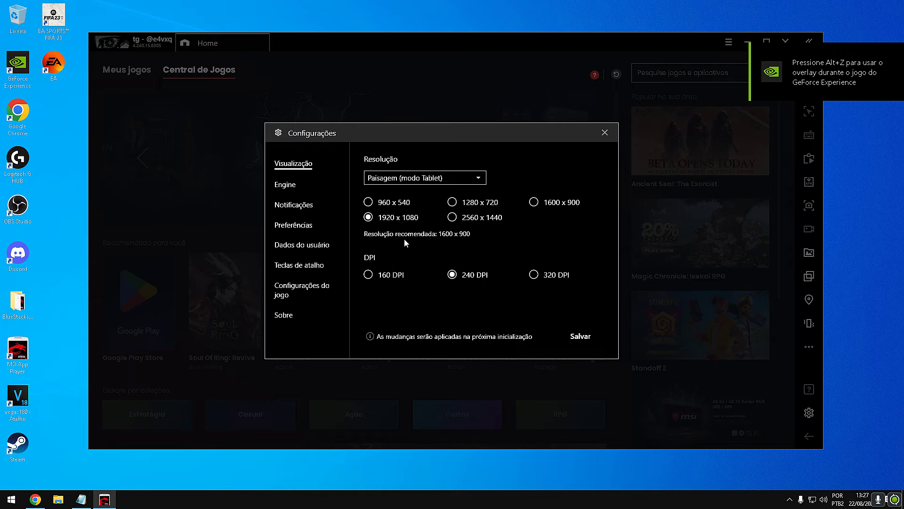
left_click(580, 336)
left_click(473, 262)
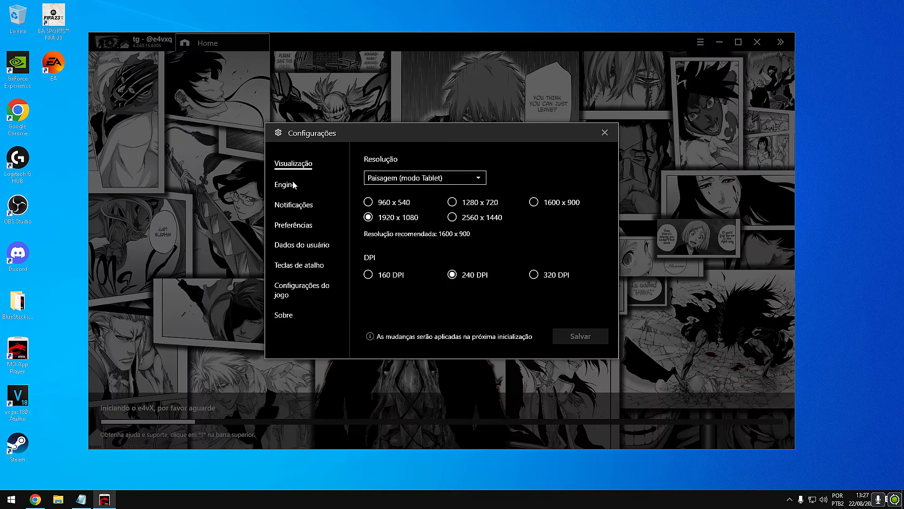
- In the engine settings, set the CPU to Personalizado with 5 cores and the RAM to Personalizado at 8196 MB
left_click(284, 184)
scroll(411, 255, "down", 5)
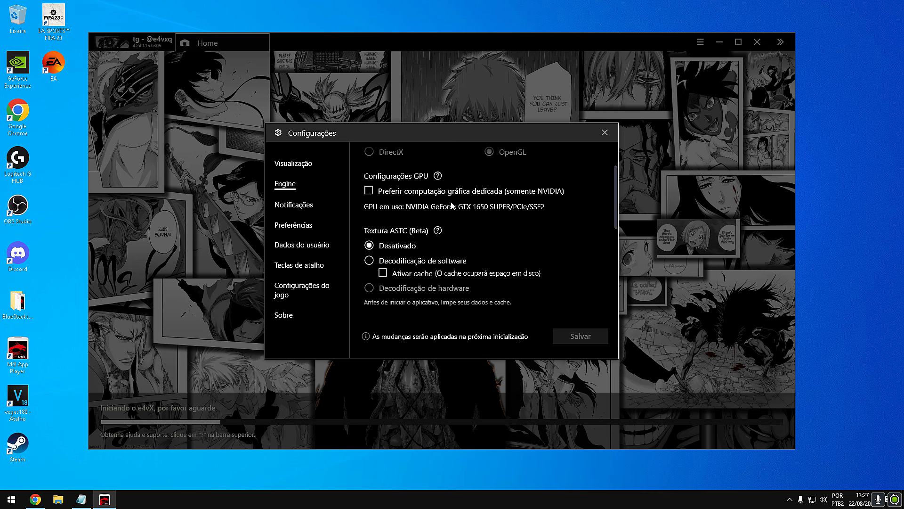
left_click(411, 254)
left_click(408, 312)
left_click(438, 277)
left_click(445, 353)
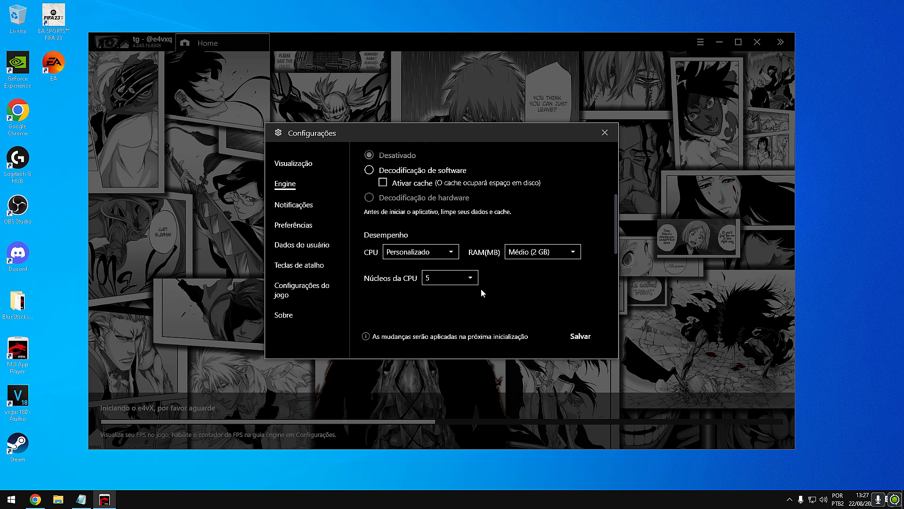
left_click(553, 254)
left_click(532, 313)
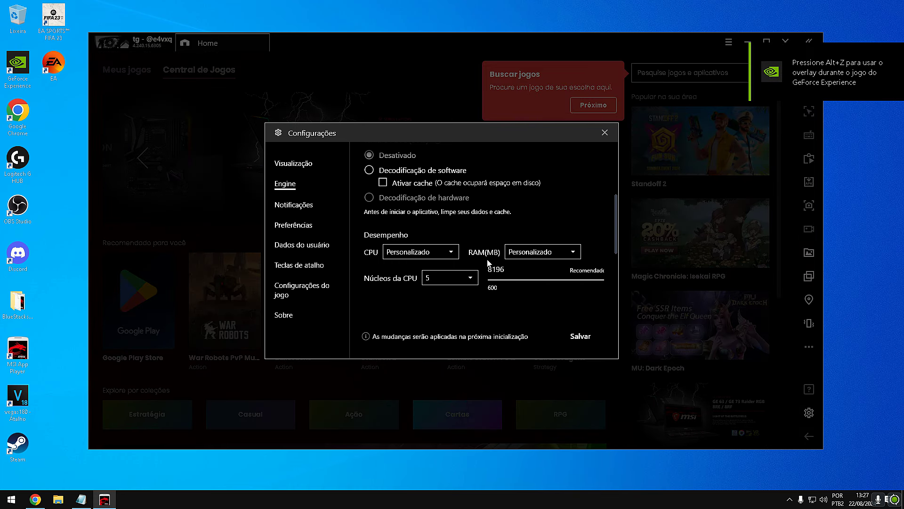
- Set the engine frame rate to 90 FPS, save the engine settings and restart the emulator
scroll(541, 282, "down", 5)
left_click(455, 254)
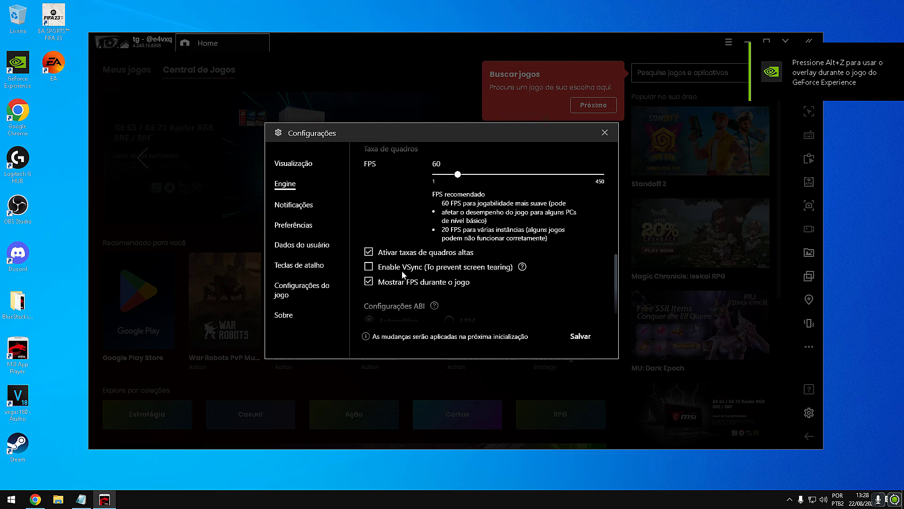
scroll(432, 281, "up", 2)
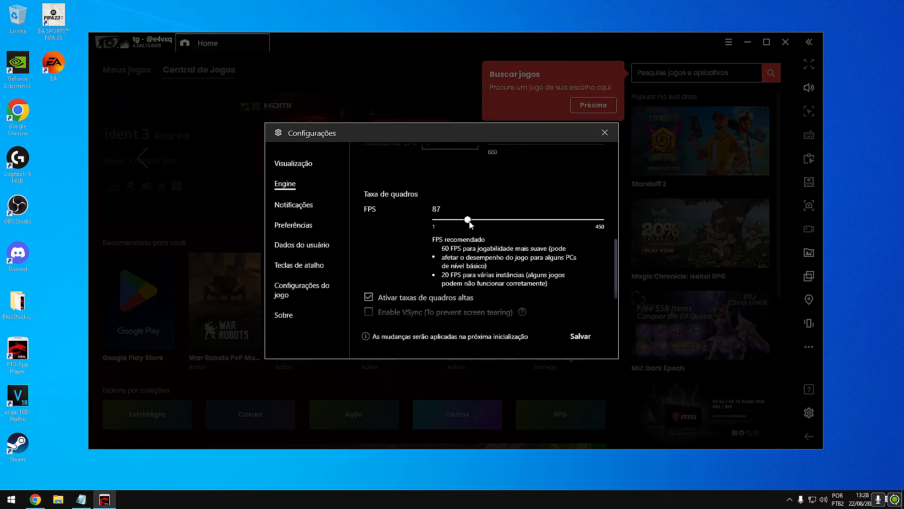
left_click_drag(470, 226, 471, 227)
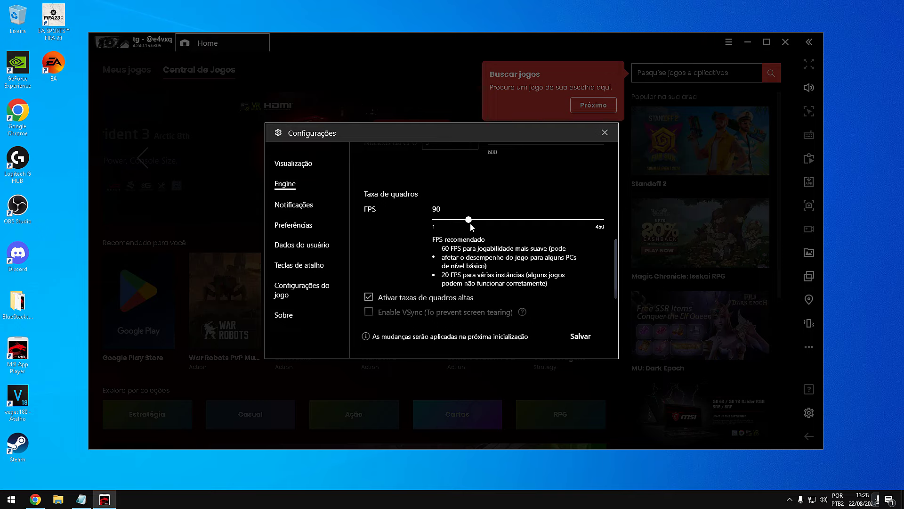
left_click(580, 335)
left_click(500, 262)
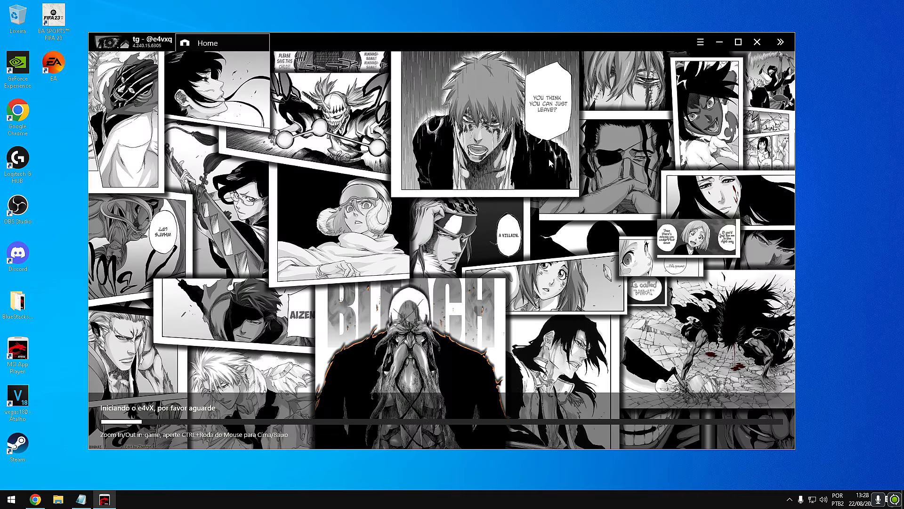
- Reopen the engine settings and try the frame rate at 450 FPS and at 88 FPS without saving
left_click(700, 42)
left_click(662, 66)
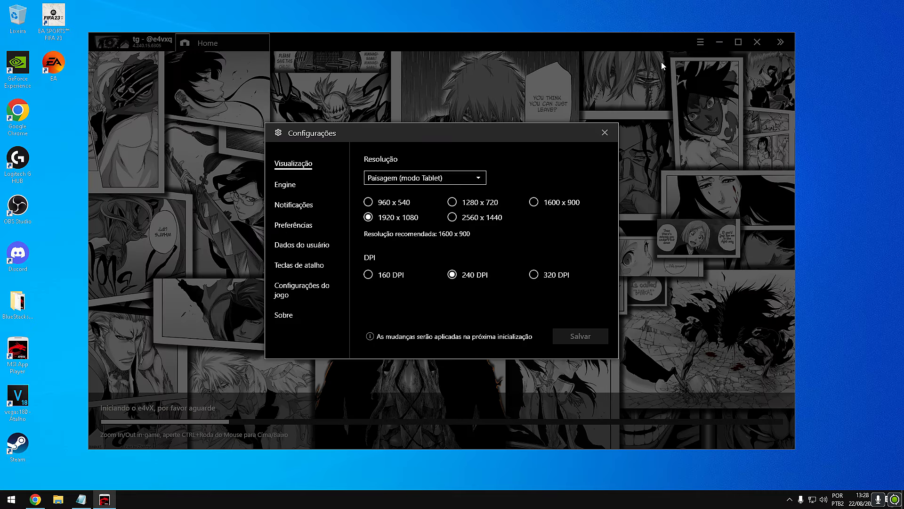
left_click(304, 194)
scroll(405, 235, "down", 5)
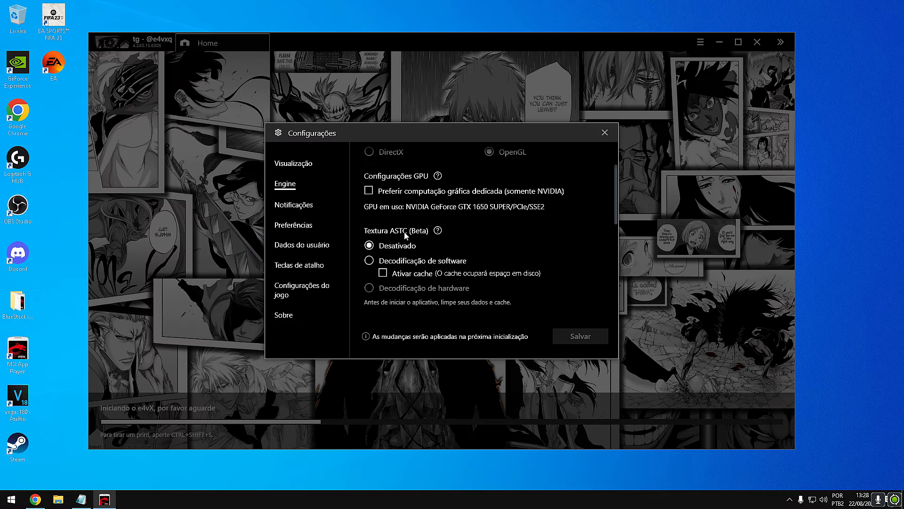
scroll(460, 259, "down", 2)
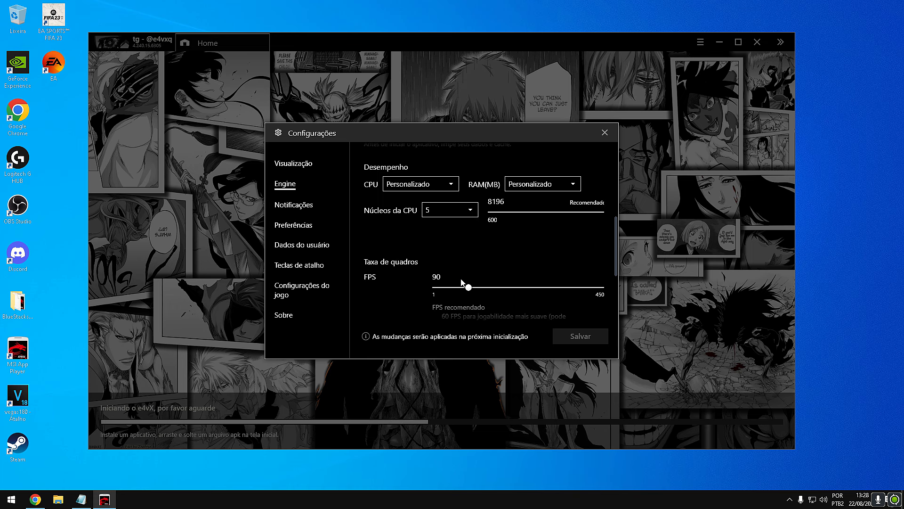
left_click_drag(507, 287, 605, 285)
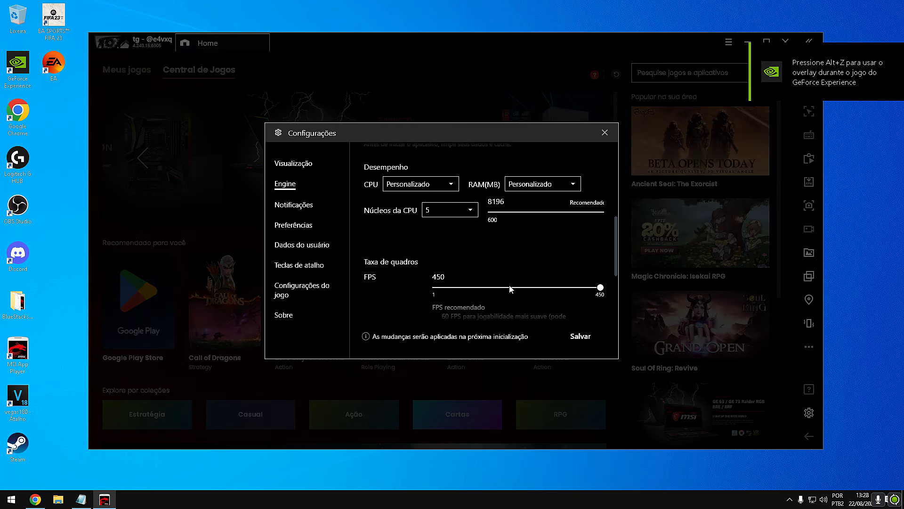
left_click(505, 288)
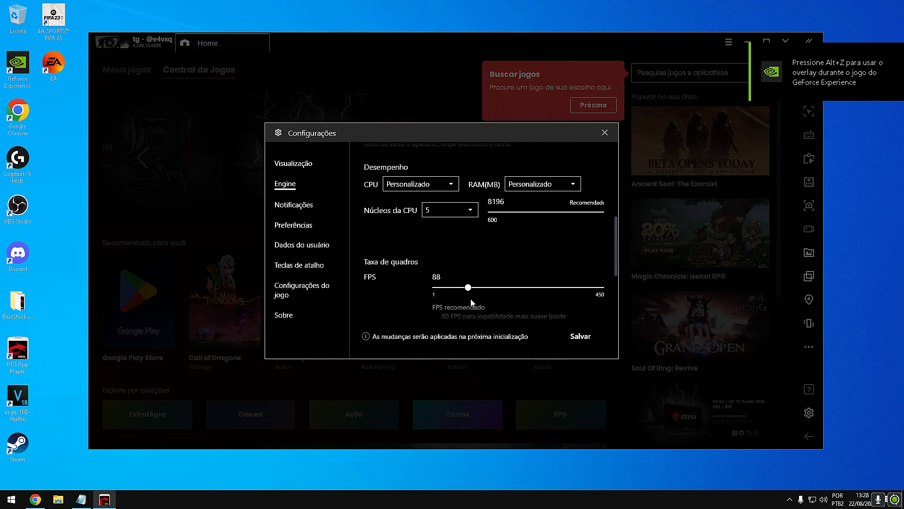
- Check the keyboard shortcut and user data settings pages, then close the settings
left_click(289, 262)
left_click(499, 263)
left_click(304, 242)
left_click(421, 263)
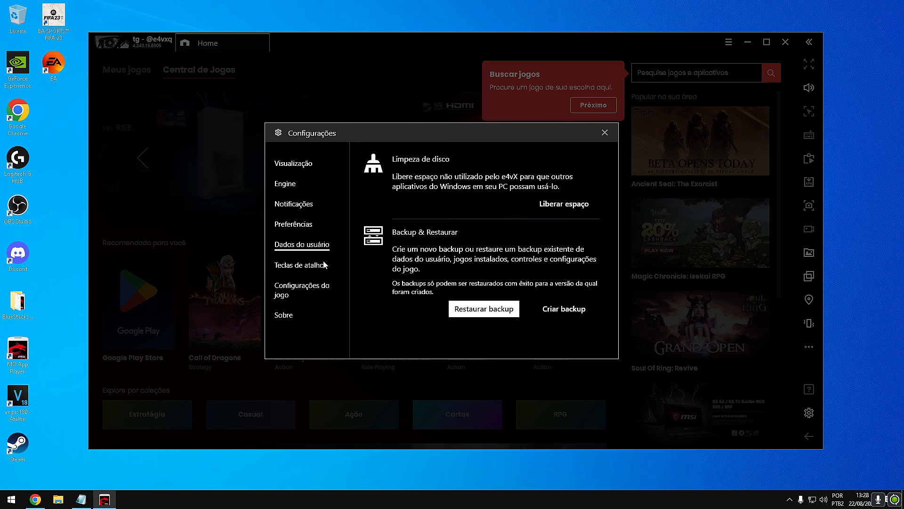
left_click(605, 132)
- In the advanced settings, save Asus ROG 2 as the predefined device profile and close the settings
left_click(729, 42)
left_click(642, 62)
left_click(304, 266)
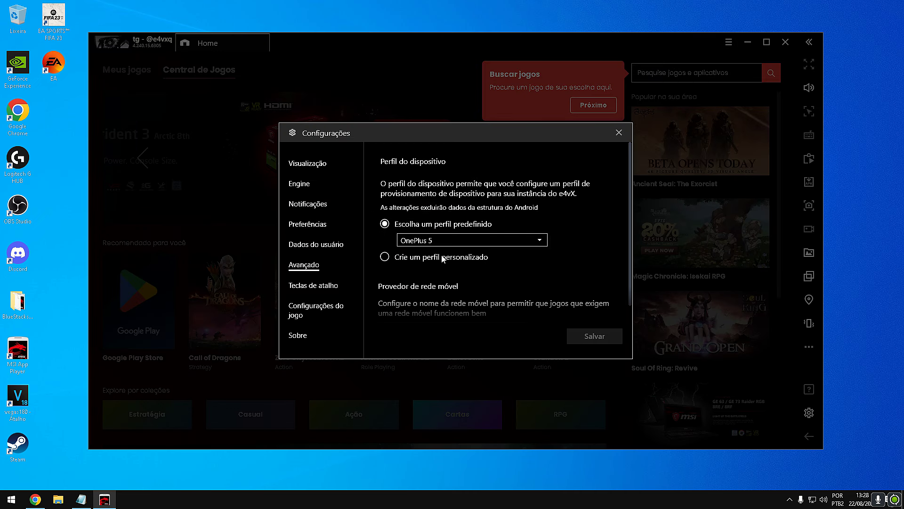
left_click(437, 242)
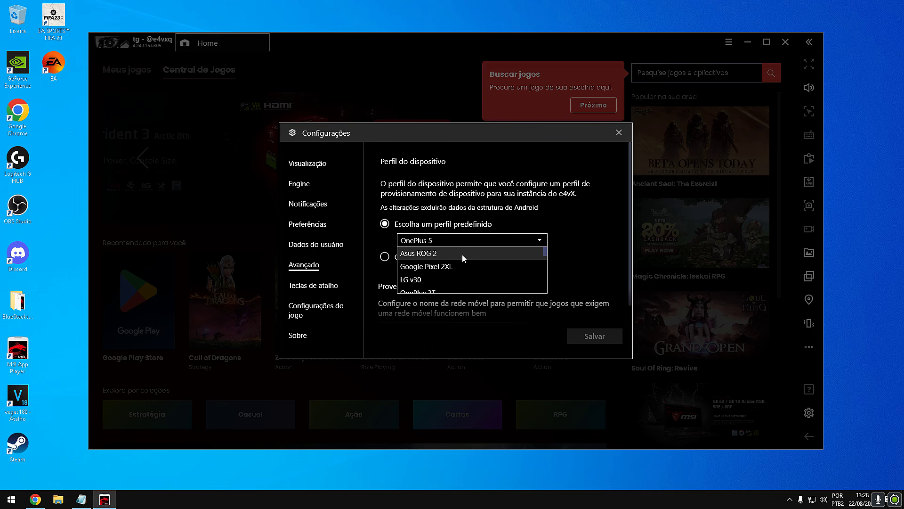
left_click(462, 254)
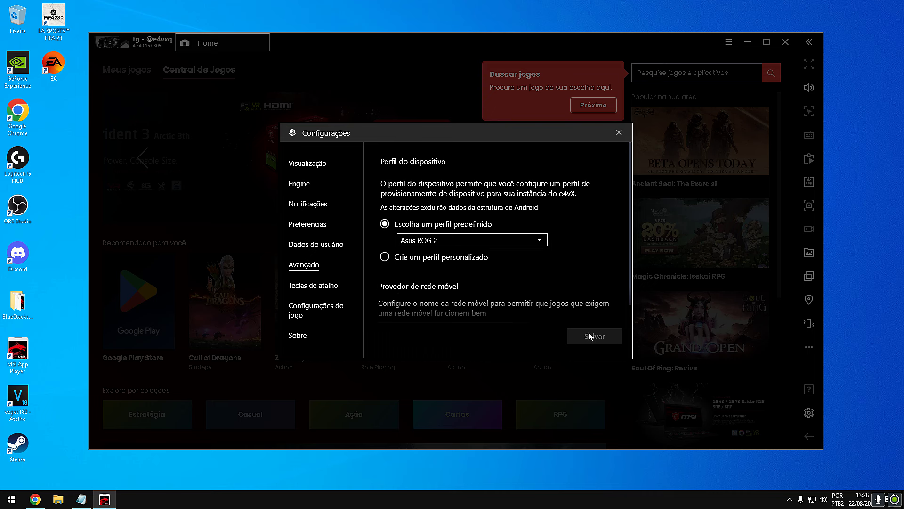
left_click(619, 133)
- Dismiss the introductory tips on the emulator's home screen
left_click(593, 105)
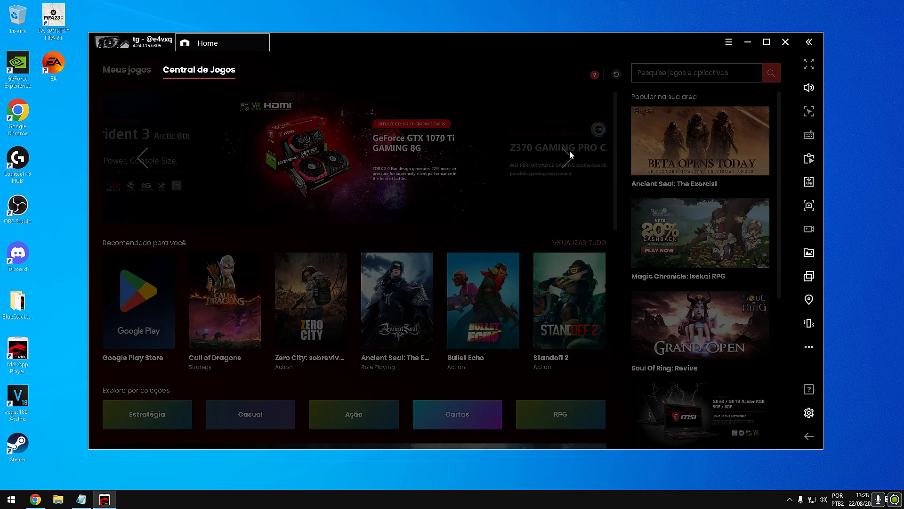
left_click(353, 119)
left_click(273, 116)
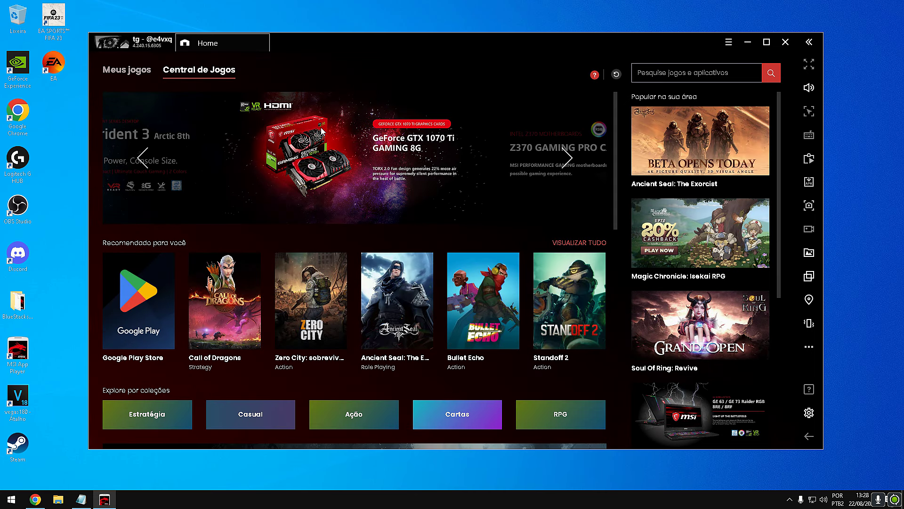
- Open the Windows Registry Editor and go to the Config key under HKEY_LOCAL_MACHINE\SOFTWARE\BlueStacks_msi2
key("super")
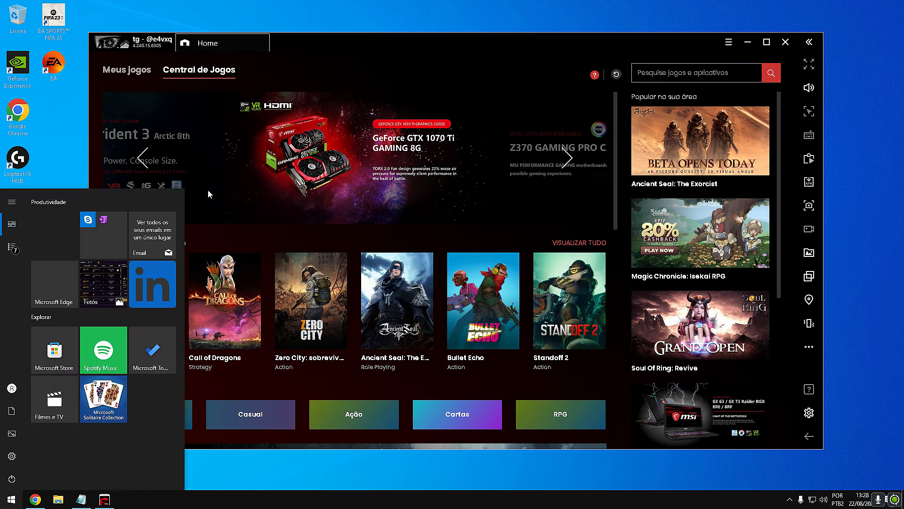
type("regedit")
key("Return")
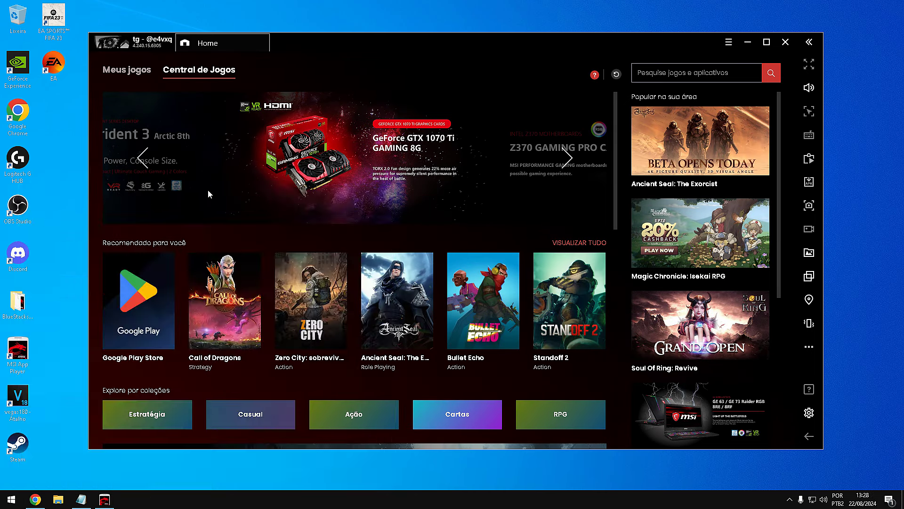
left_click(411, 309)
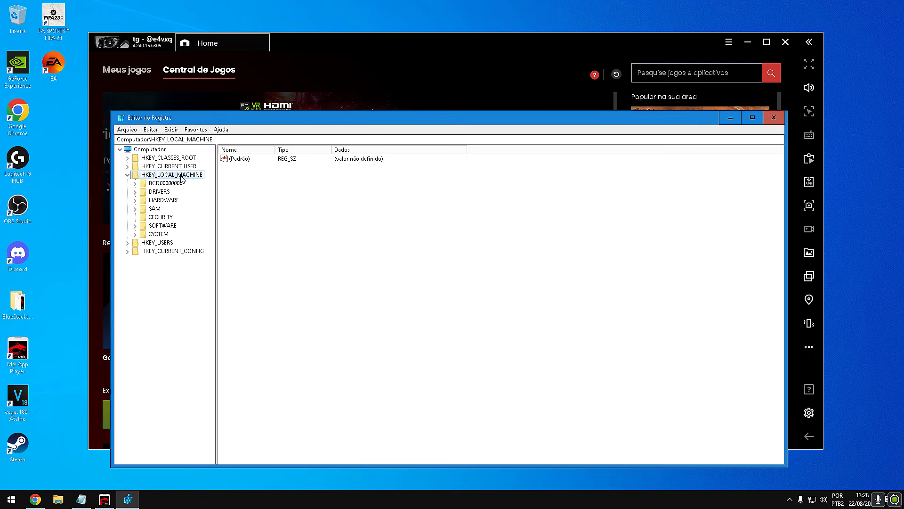
double_click(160, 226)
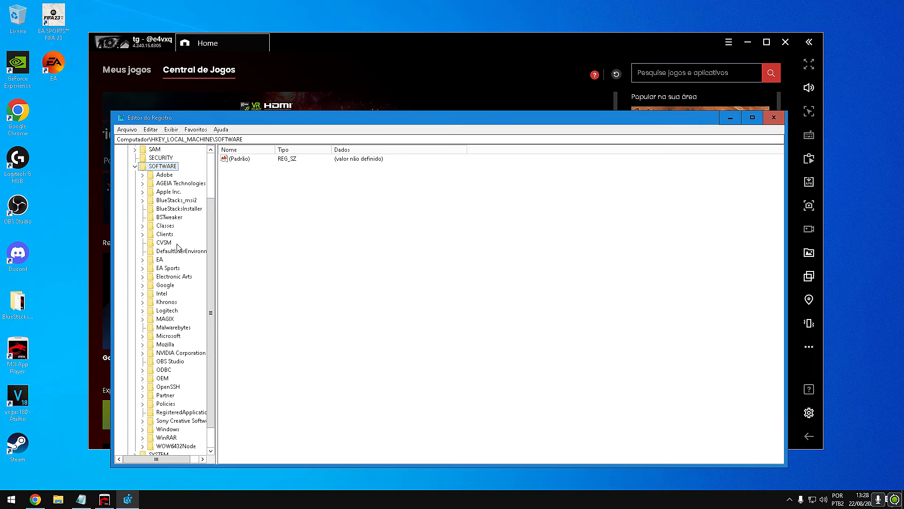
left_click(176, 201)
double_click(171, 200)
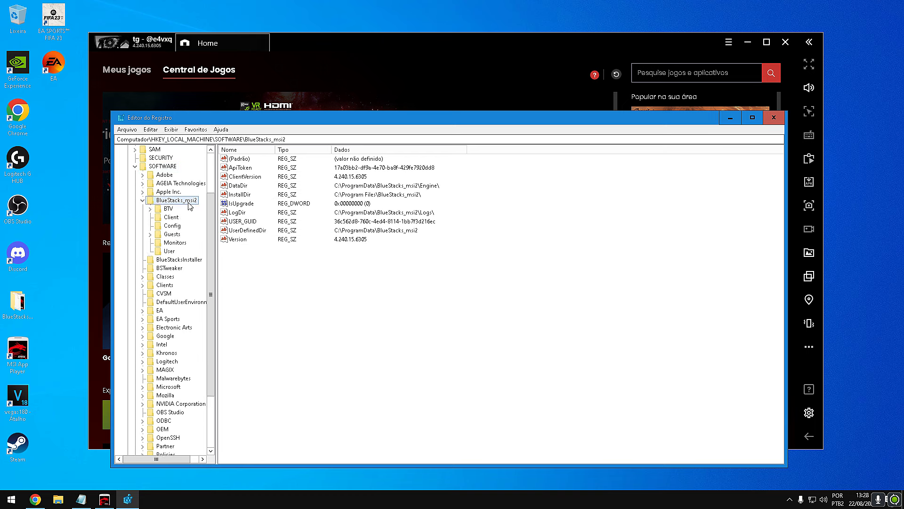
left_click(172, 226)
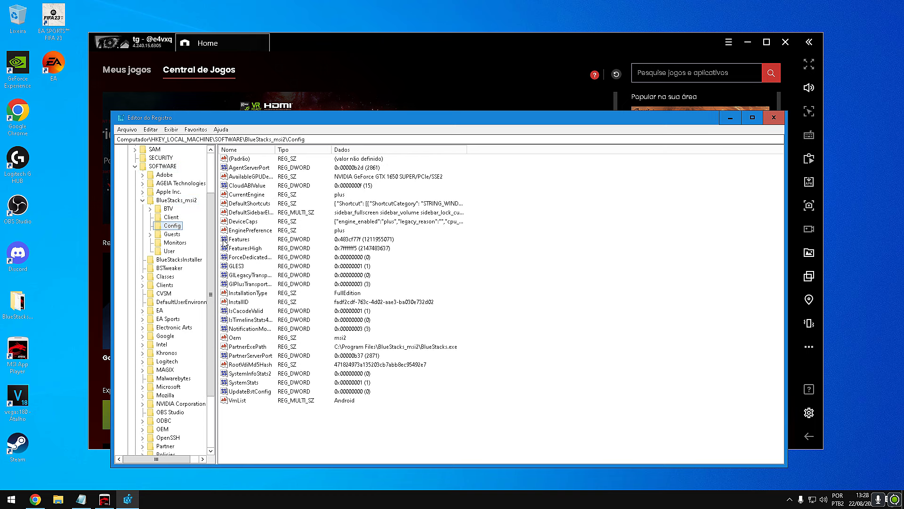
- Set the ForceDedicatedGPU value to 1 and close the Registry Editor
left_click(239, 259)
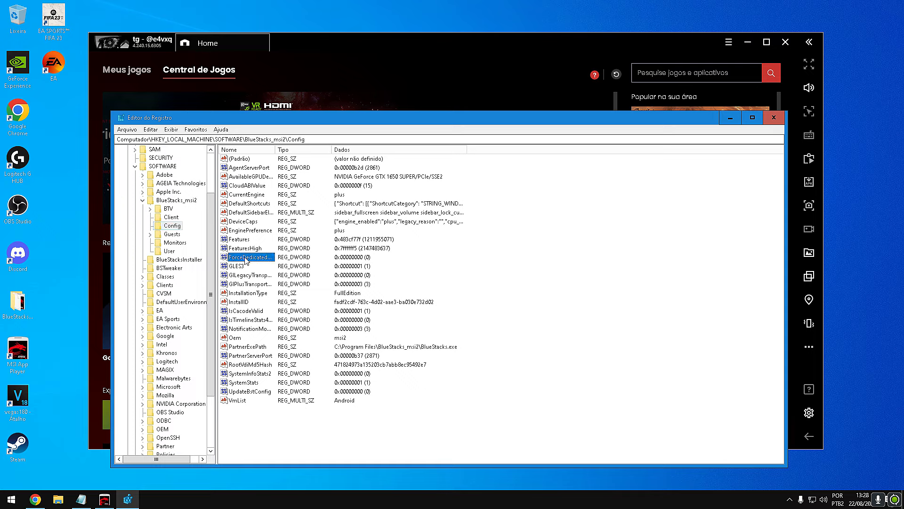
double_click(247, 259)
type("1")
left_click(228, 235)
left_click(774, 118)
- Open the Google Play Store from the emulator's own games list and start signing in
left_click(134, 80)
left_click(121, 129)
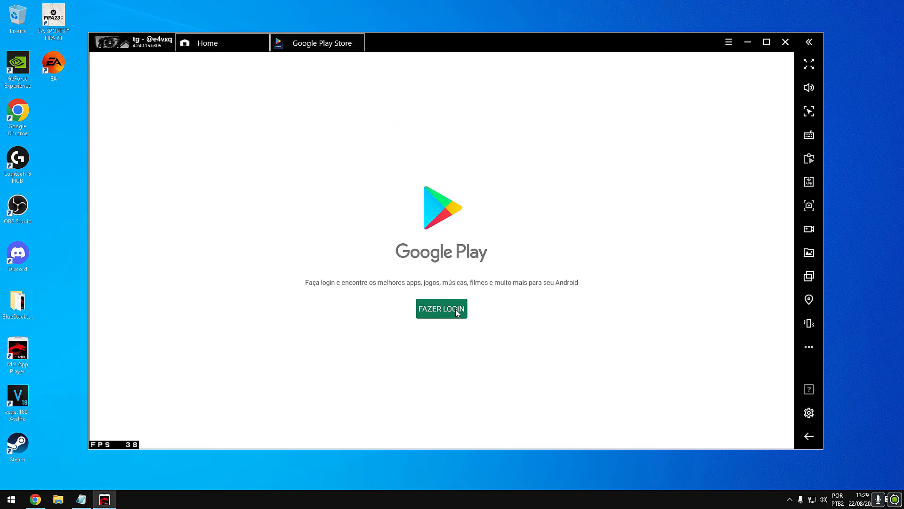
left_click(442, 309)
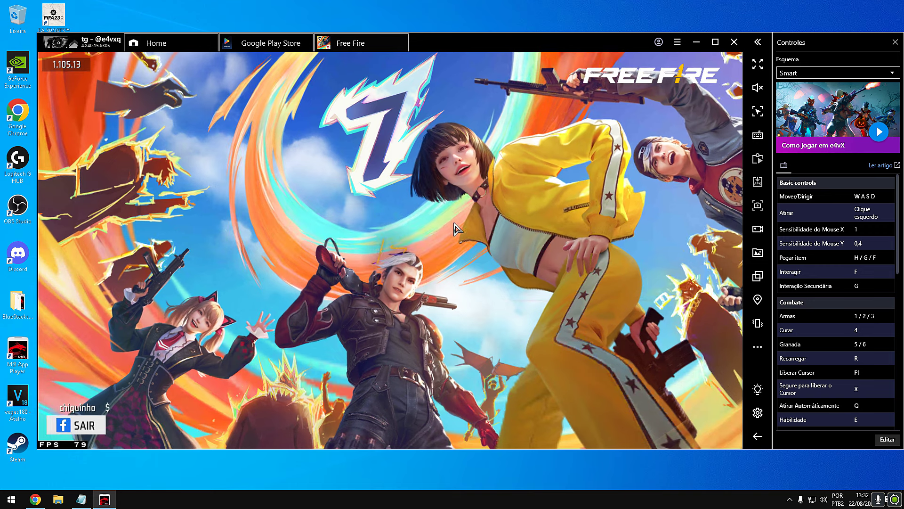
- Enter Free Fire and stop the popular modes and popular maps downloads in its download center
left_click(476, 204)
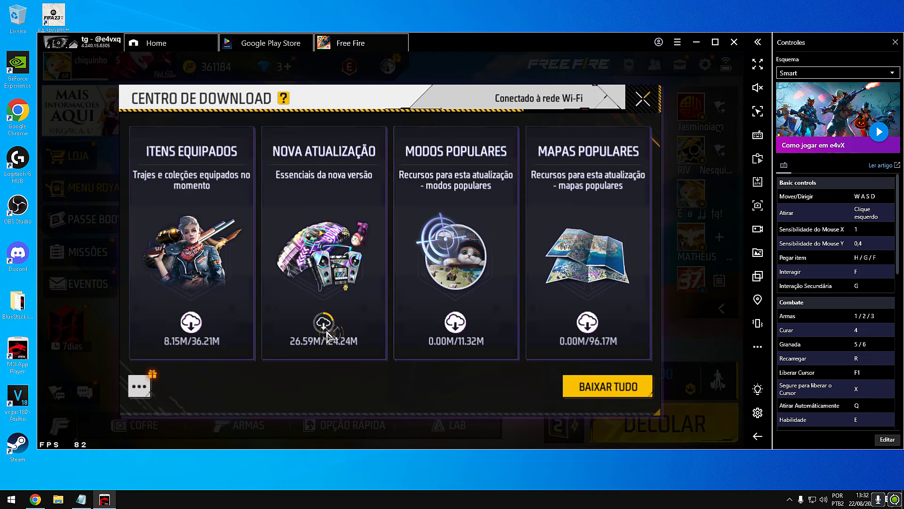
left_click(454, 323)
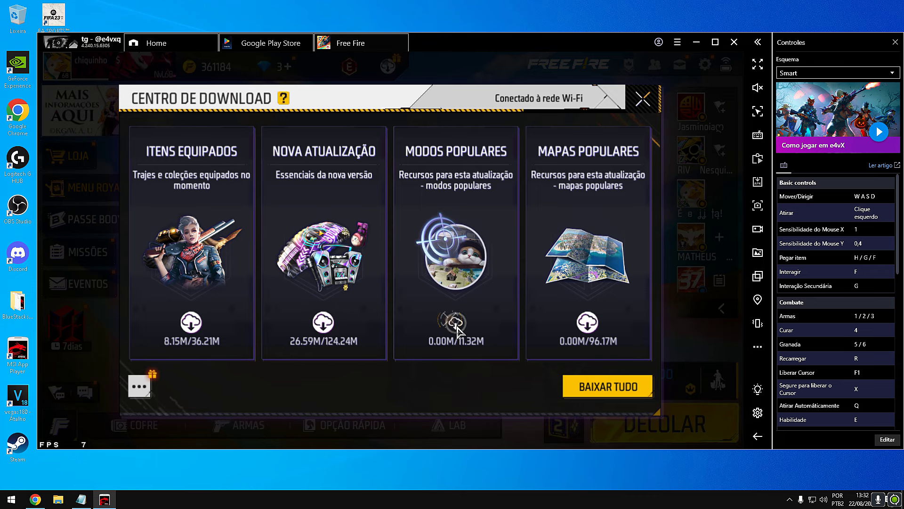
left_click(588, 323)
- Select all downloaded resources in the detailed download list, delete them and close the download center
left_click(140, 386)
left_click(441, 386)
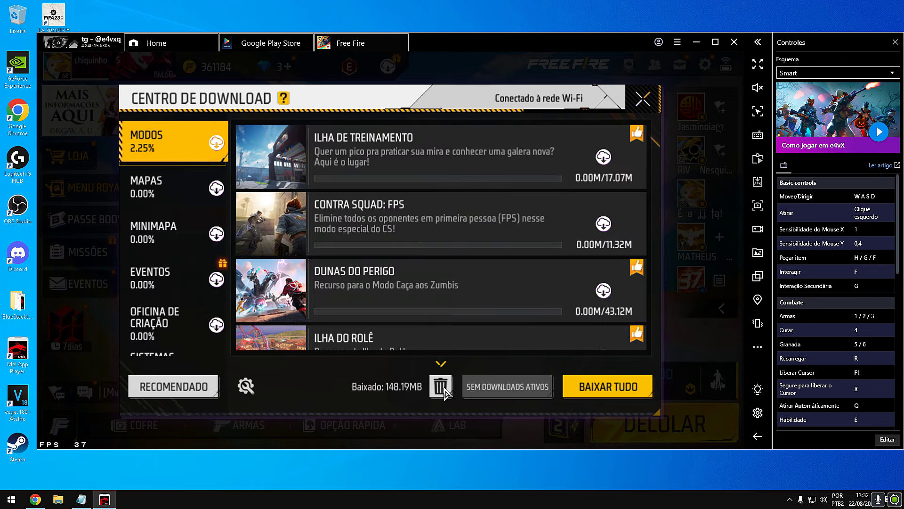
left_click(575, 365)
left_click(607, 387)
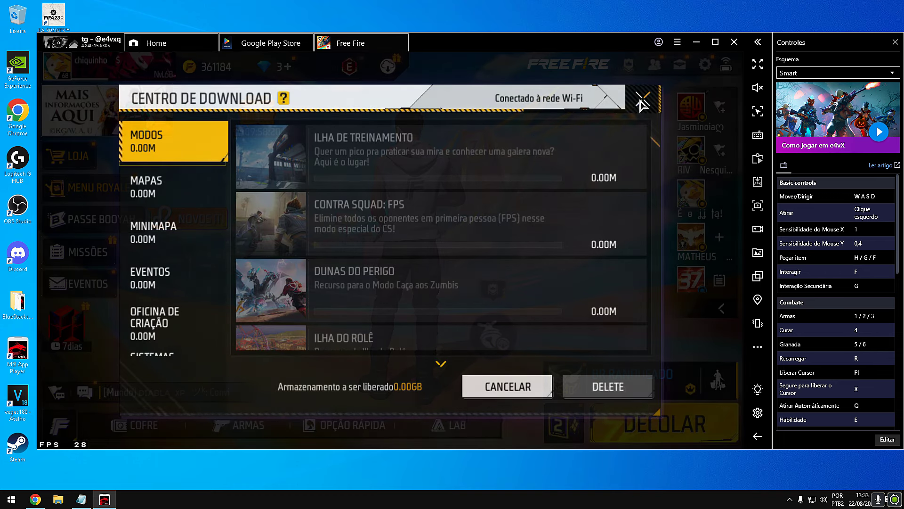
left_click(642, 100)
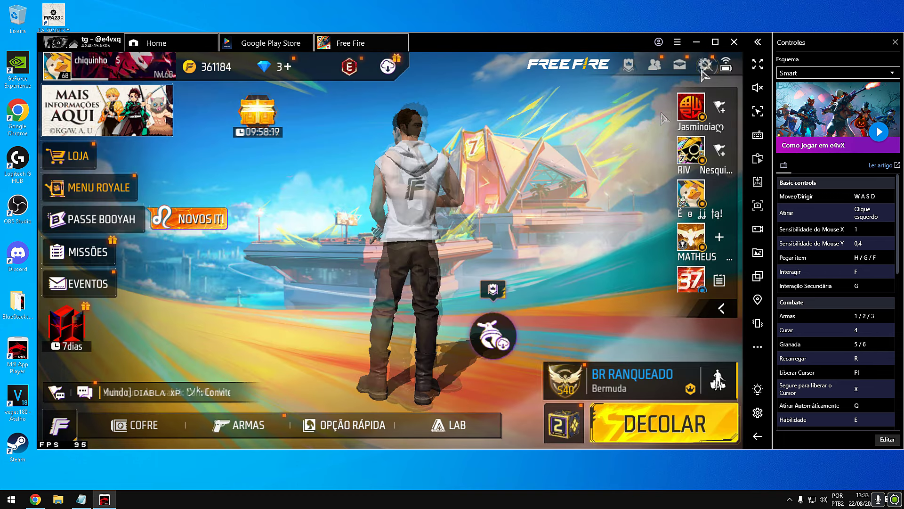
- Open the game settings and review the basic, sensitivity, controls and vehicle pages
left_click(707, 67)
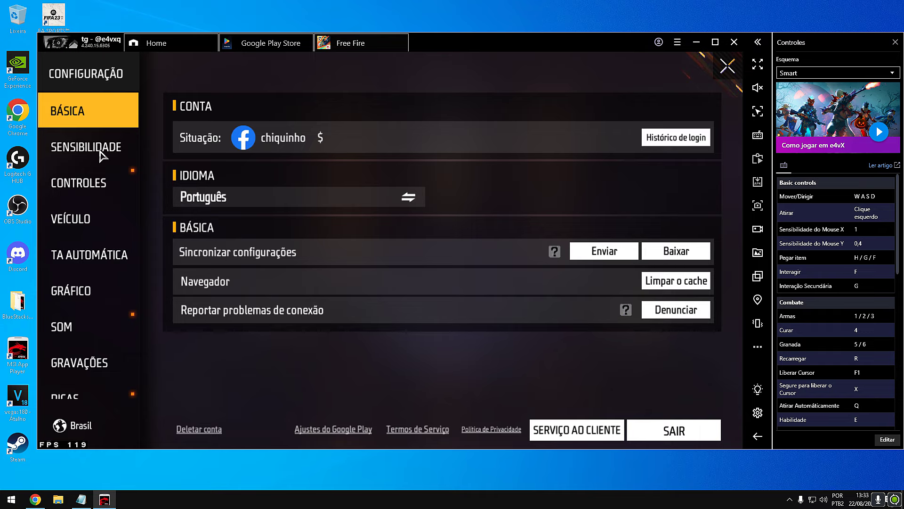
left_click(111, 184)
left_click(89, 117)
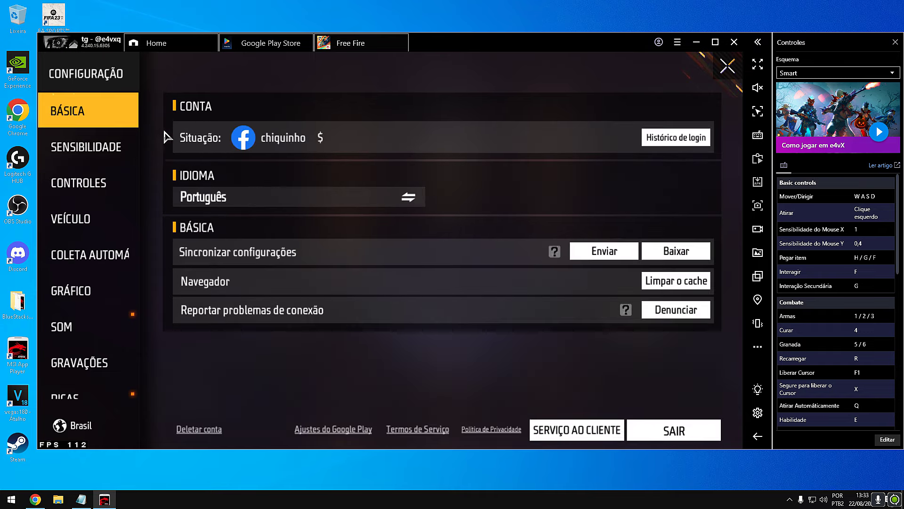
left_click(95, 140)
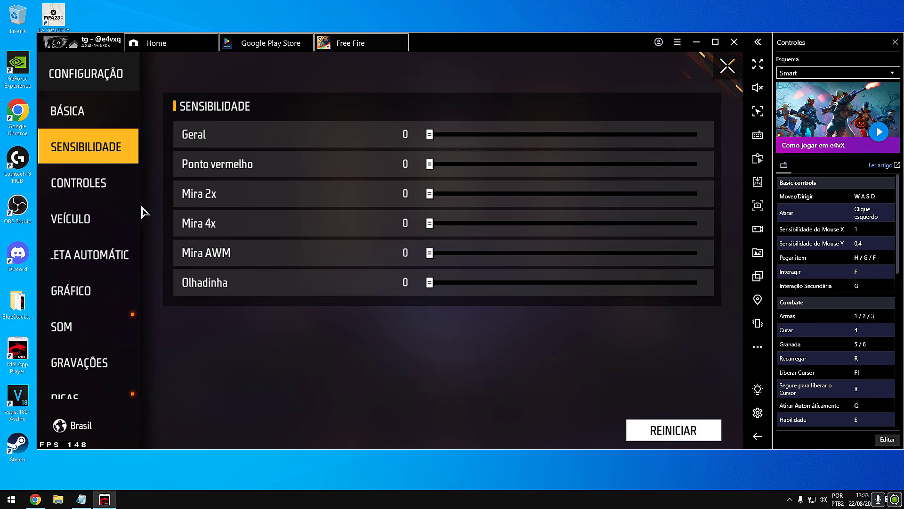
left_click(90, 184)
left_click(93, 231)
- Set the graphics to Ultra with high resolution set to Alto, shadows on and the Brilho filter
left_click(90, 291)
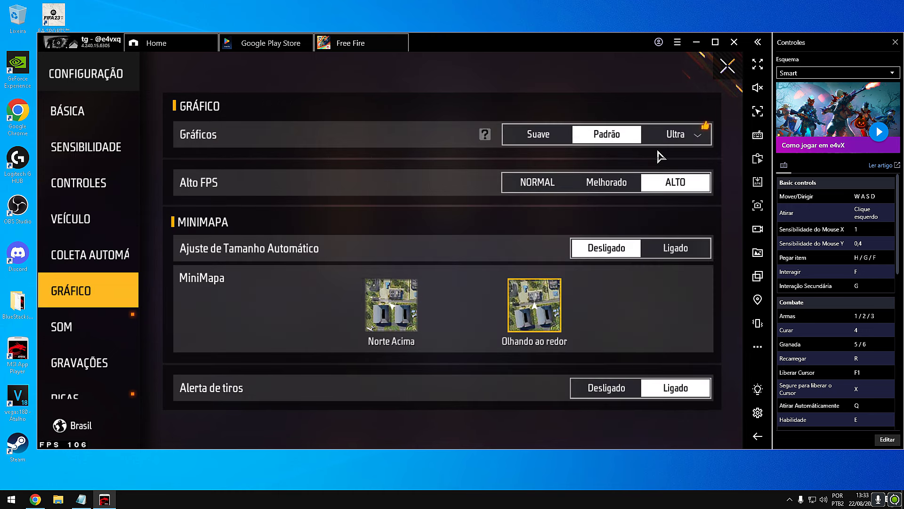
left_click(675, 133)
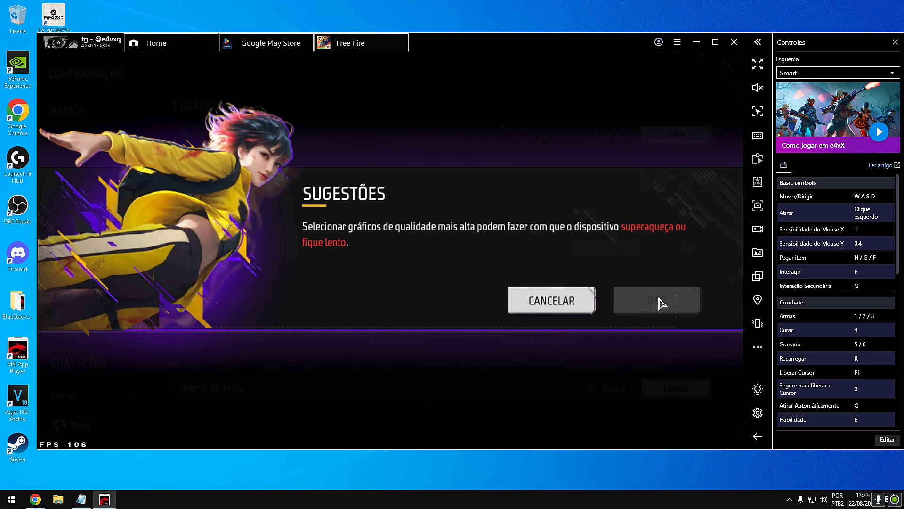
left_click(677, 307)
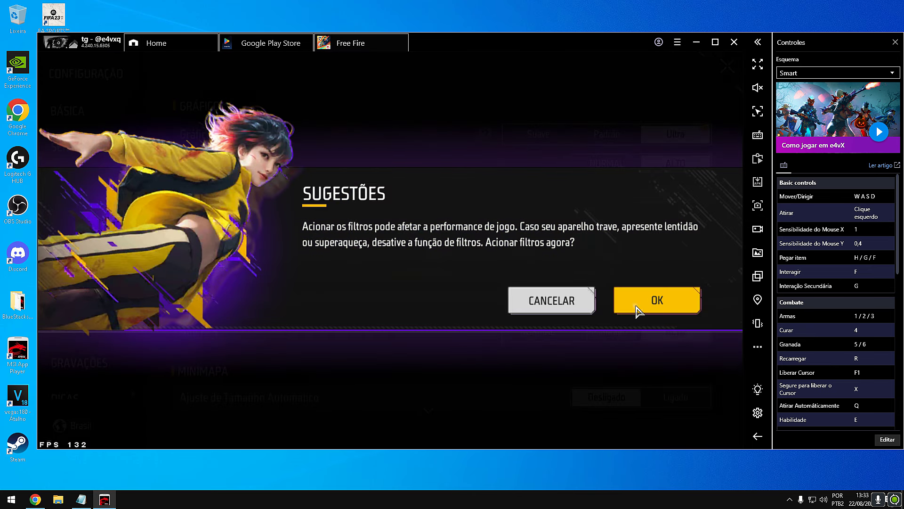
left_click(638, 308)
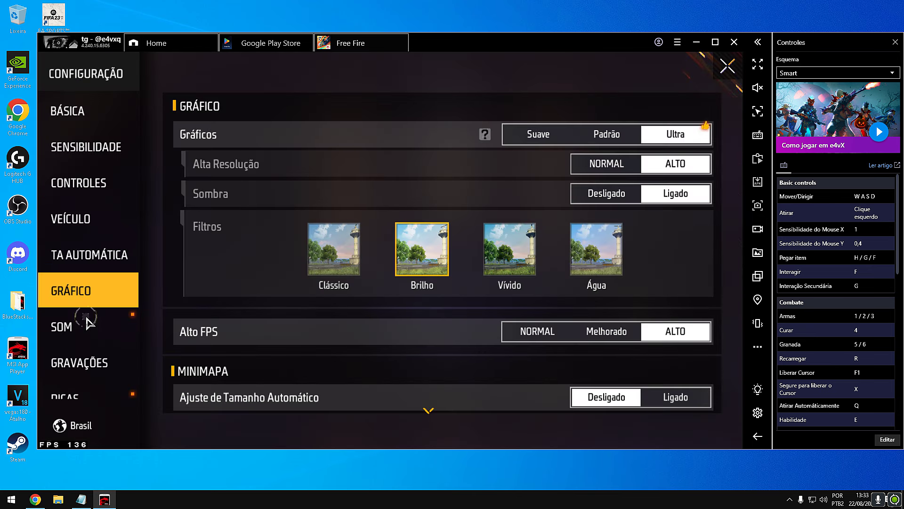
- Lower the game's sound effects and set music to 14, kill streak notification to 14 and voice chat to 17
left_click(86, 322)
left_click(465, 134)
left_click(467, 164)
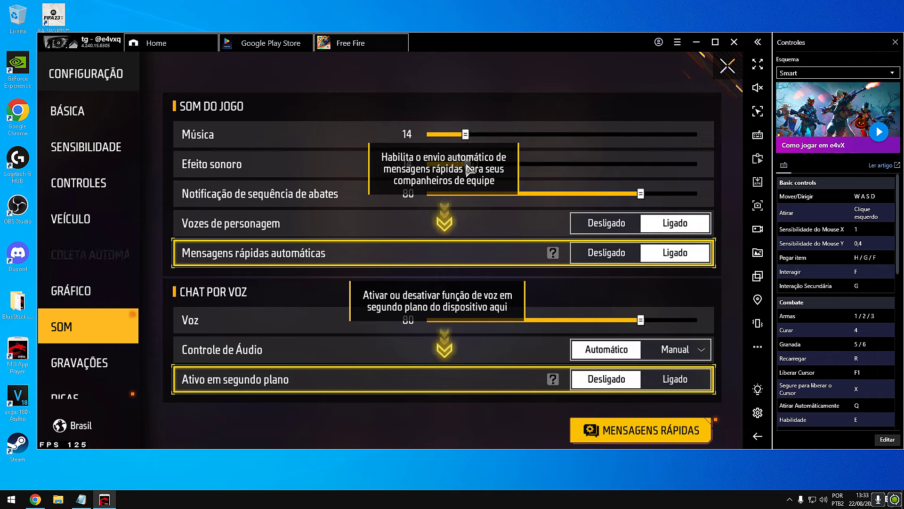
left_click(466, 193)
left_click(474, 321)
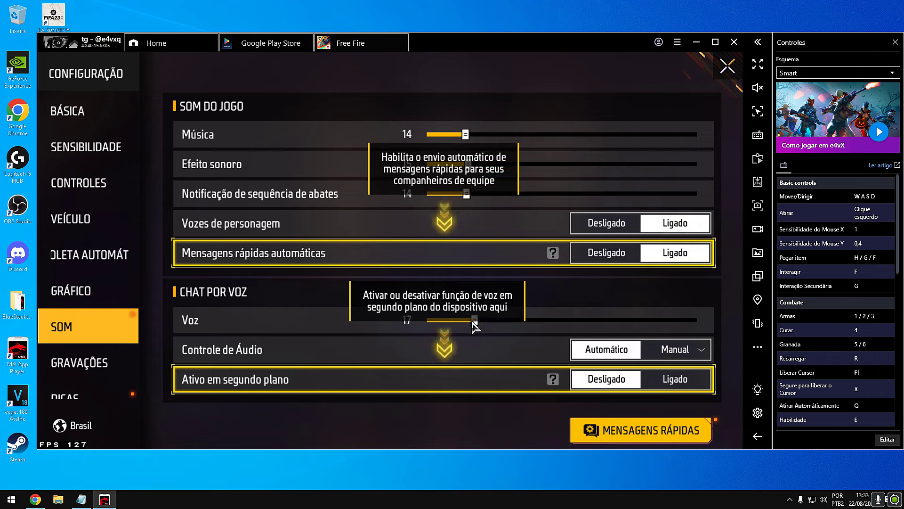
- Recheck the graphics, auto-pickup, controls, sensitivity, basic and vehicle settings pages
scroll(89, 283, "down", 2)
scroll(90, 292, "up", 2)
left_click(97, 292)
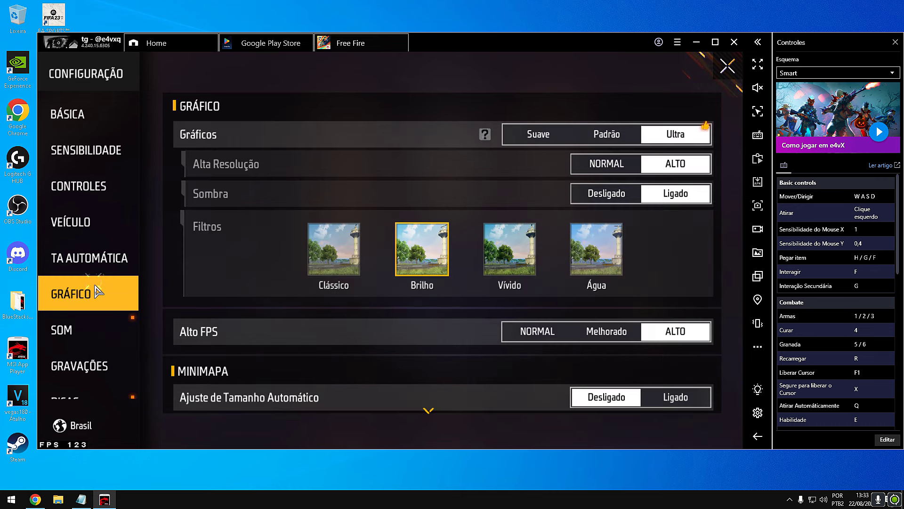
left_click(99, 250)
left_click(96, 180)
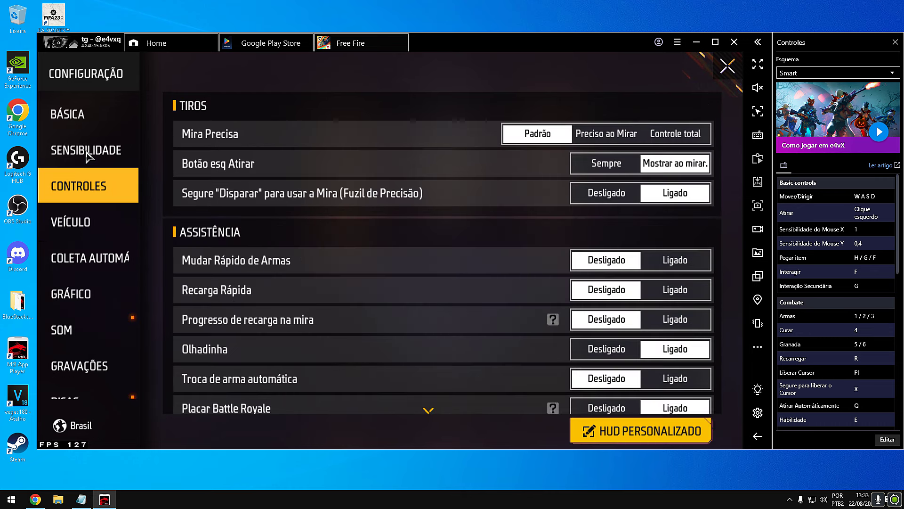
left_click(90, 152)
left_click(85, 116)
left_click(82, 212)
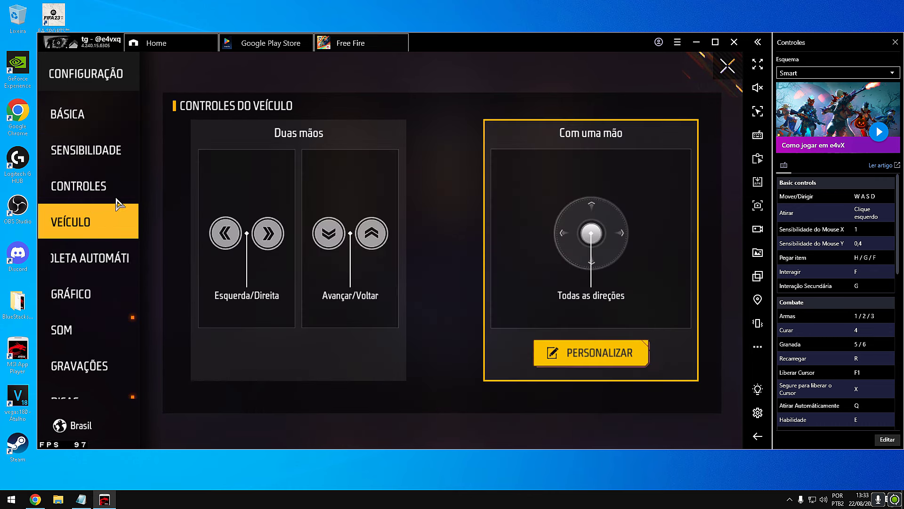
- In the controls settings, turn quick weapon change on and Olhadinha off, and set the grenade slot to Slot duplo
left_click(117, 198)
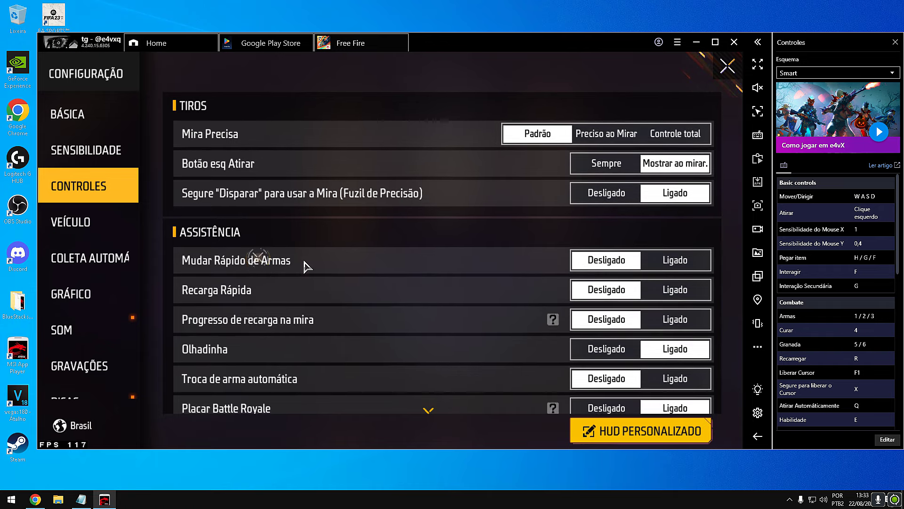
scroll(612, 254, "down", 4)
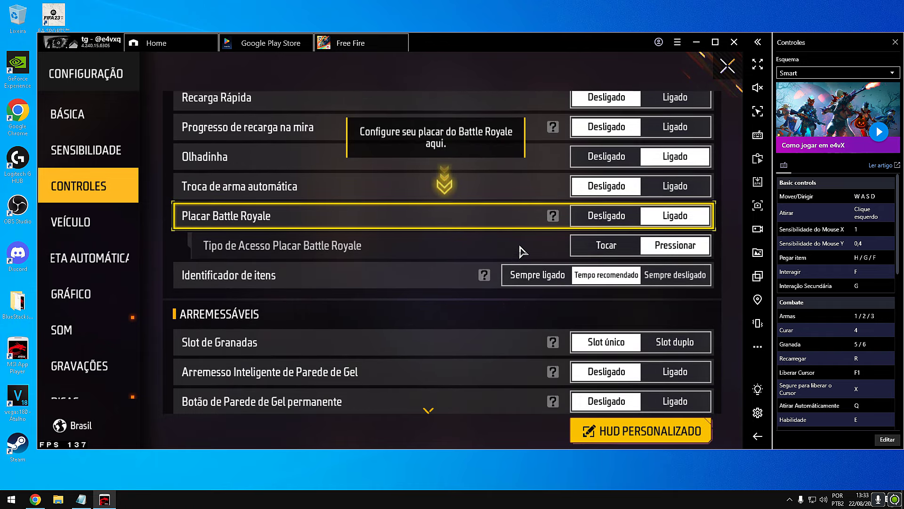
scroll(479, 332, "down", 6)
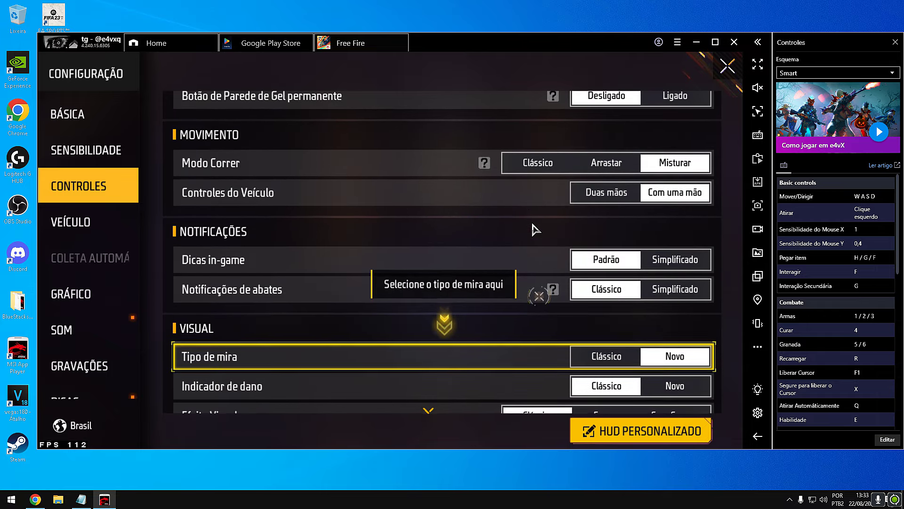
scroll(498, 232, "down", 1)
scroll(496, 281, "up", 1)
scroll(491, 351, "down", 2)
scroll(518, 255, "down", 2)
left_click(677, 301)
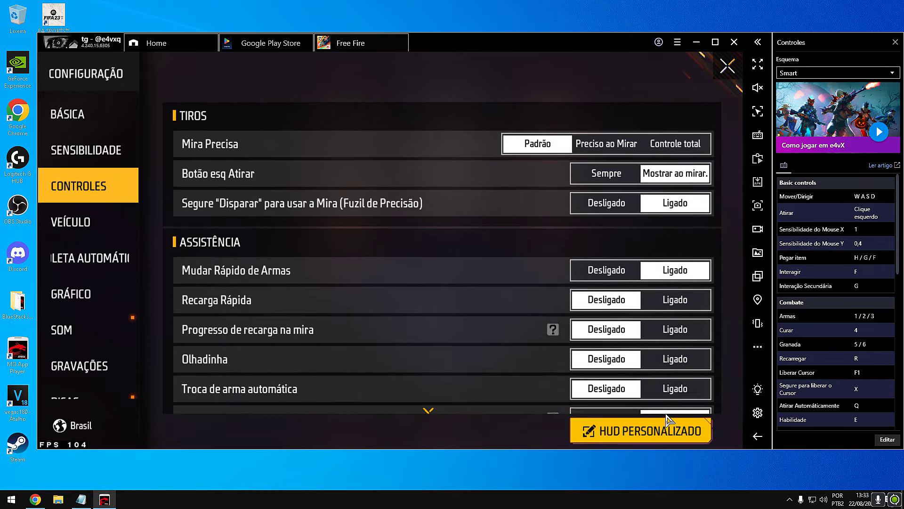
- Open the custom HUD editor, then shrink and reposition the movement joystick
left_click(668, 421)
left_click_drag(316, 170, 273, 170)
left_click_drag(156, 350, 136, 407)
- Shrink the main fire, scope, jump, crouch and prone buttons in HUD 1 to 10% size
left_click(631, 342)
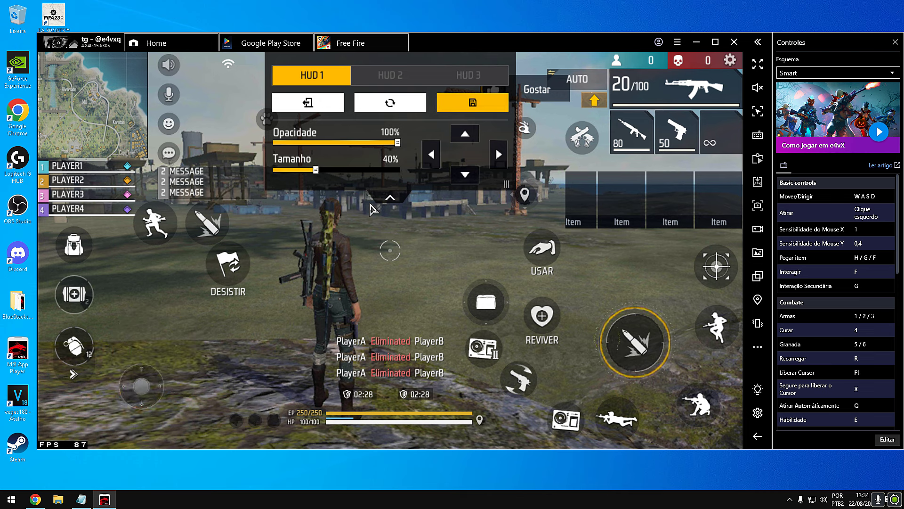
left_click_drag(314, 173, 217, 193)
left_click(716, 267)
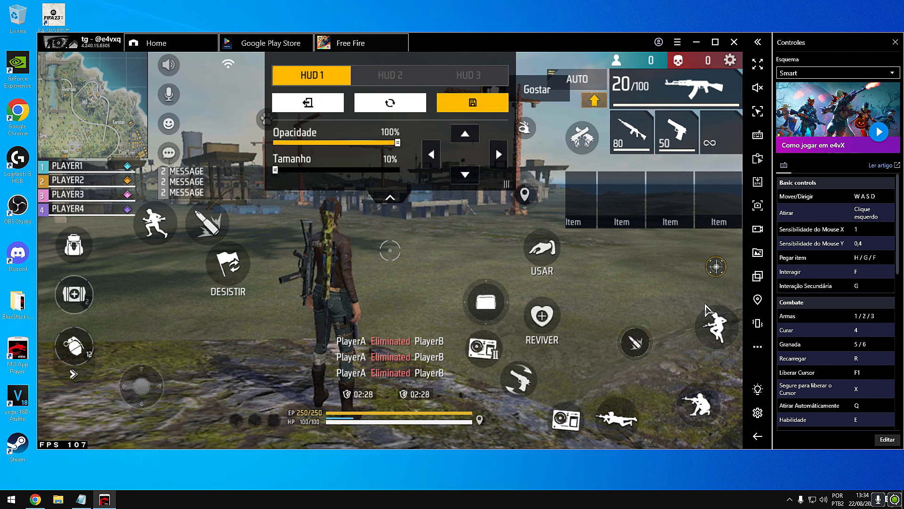
left_click(716, 326)
left_click(698, 405)
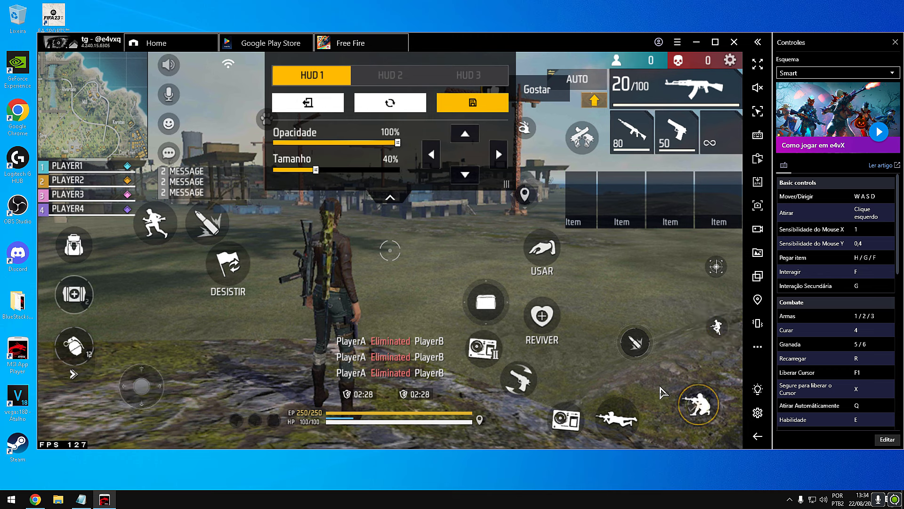
left_click(604, 408)
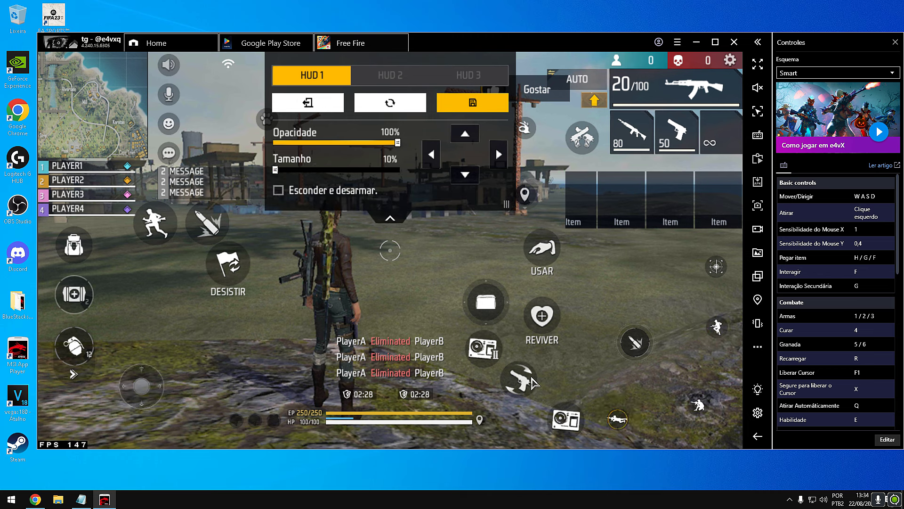
- Shrink the two cassette-style buttons, the pistol button, and the Reviver and Usar buttons to 10% size in HUD 1
left_click(566, 419)
left_click(484, 349)
left_click_drag(315, 170, 255, 176)
left_click(519, 380)
left_click(543, 316)
left_click(542, 248)
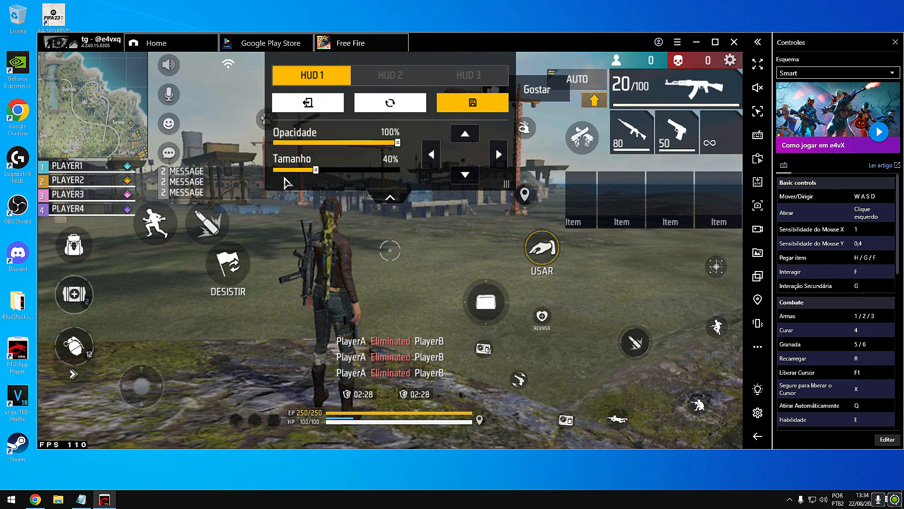
- Shrink the weapon slots, item bar, crossed-weapons button, secondary fire button and sprint button in the HUD layout
left_click(677, 110)
left_click(650, 200)
left_click_drag(315, 170, 237, 188)
left_click(582, 137)
left_click(207, 223)
left_click(155, 224)
mouse_move(316, 169)
left_mouse_down()
mouse_move(231, 186)
mouse_move(386, 163)
mouse_move(311, 167)
left_mouse_up()
- Shrink the minimap, player list and message list, then tuck them compactly into the HUD corner
left_click(89, 187)
left_click(189, 182)
left_click(123, 144)
left_click_drag(383, 168, 356, 178)
left_click_drag(99, 108, 84, 96)
left_click_drag(71, 172, 72, 145)
left_click(116, 165)
left_click_drag(117, 165, 116, 141)
- Reduce the speaker and microphone buttons to 10% size and place them in a column beside the minimap
left_click(169, 65)
left_click_drag(384, 170, 330, 170)
left_click_drag(168, 65, 130, 63)
left_click(169, 94)
left_click_drag(383, 170, 330, 170)
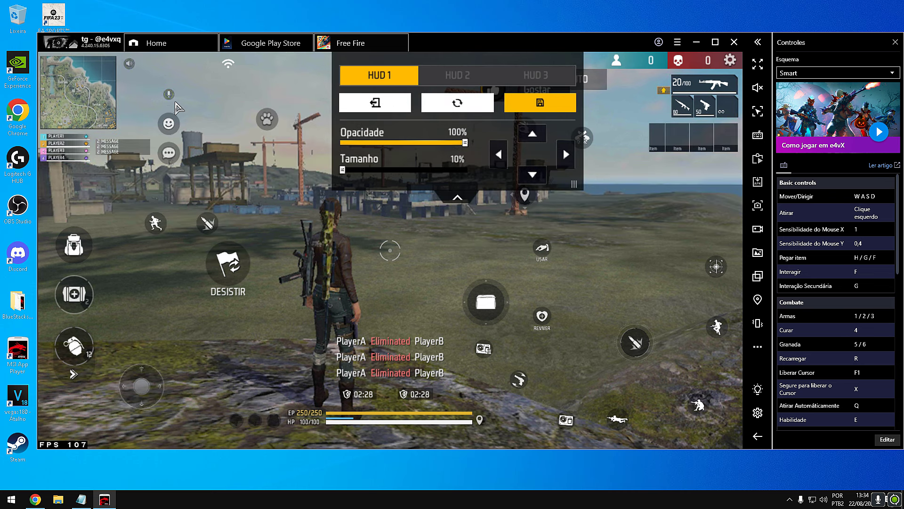
left_click_drag(169, 95, 129, 81)
- Shrink the emote, chat and pet buttons to 10% size and place them next to the voice buttons beside the minimap
left_click(168, 124)
left_click(169, 153)
left_click_drag(384, 169, 330, 170)
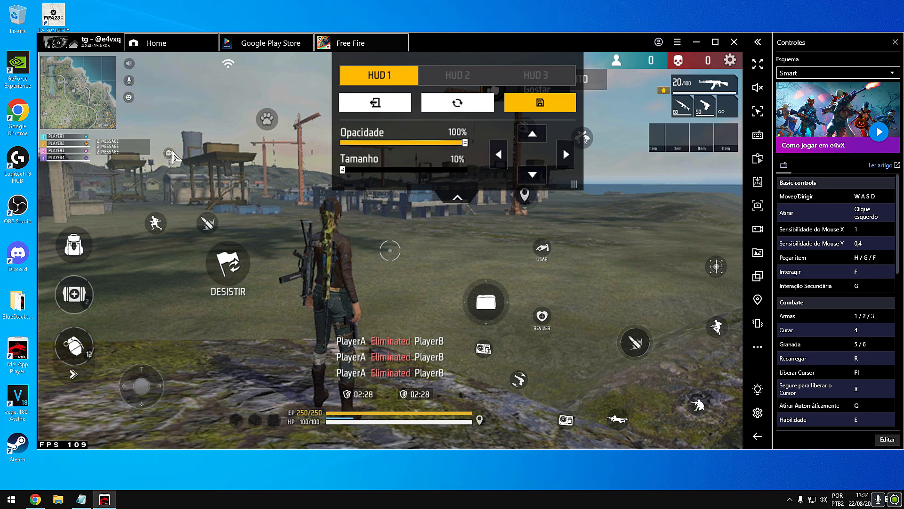
left_click_drag(171, 151, 130, 112)
left_click(267, 119)
left_click_drag(384, 169, 330, 171)
left_click_drag(268, 121, 153, 67)
- Shrink the Desistir, backpack, medkit and grenade buttons to 10% size
left_click(229, 264)
left_click(74, 245)
left_click_drag(382, 171, 297, 172)
left_click(74, 295)
left_click(74, 347)
left_click_drag(348, 171, 298, 172)
- Arrange the backpack, medkit, box-shaped item and grenade buttons in a column along the HUD edge above the joystick
left_click_drag(74, 244, 51, 219)
left_click_drag(74, 295, 51, 248)
left_click_drag(74, 348, 53, 282)
left_click_drag(142, 386, 139, 369)
left_click_drag(490, 301, 100, 282)
left_click_drag(52, 282, 158, 280)
left_click_drag(94, 281, 43, 277)
left_click_drag(159, 281, 57, 315)
left_click_drag(138, 369, 143, 387)
- Shrink the elimination feed, timers and EP/HP bar to 10% size and move them lower in the HUD
left_click(390, 356)
left_click(380, 393)
left_click_drag(348, 171, 297, 172)
left_click(380, 419)
left_click_drag(348, 171, 297, 172)
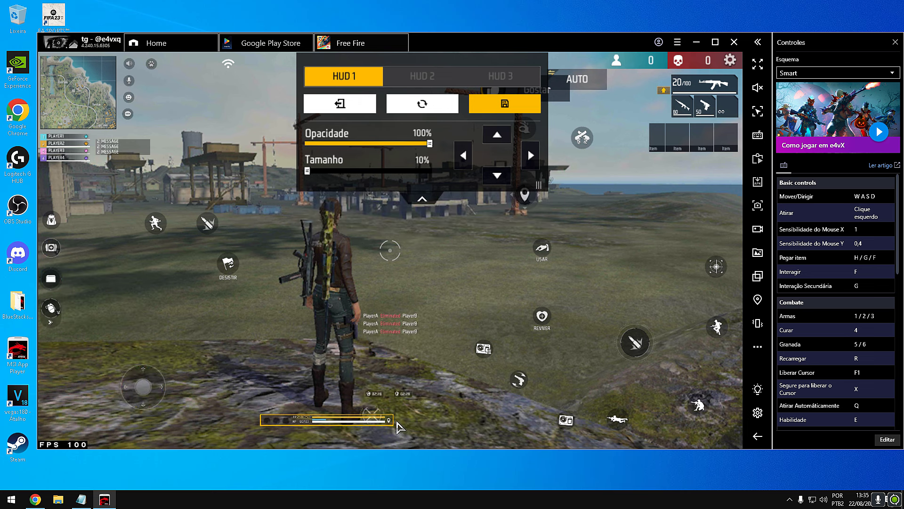
left_click_drag(403, 423, 431, 436)
left_click_drag(380, 394, 398, 416)
left_click_drag(387, 327, 393, 392)
- Shrink the Gostar and AUTO buttons, stack the crossed-weapons button over them, move the location marker toward the weapon slots, and save HUD 1
left_click_drag(365, 151, 139, 182)
left_click(525, 89)
left_click(577, 79)
left_click_drag(524, 127, 575, 80)
left_click_drag(582, 138, 574, 80)
left_click_drag(531, 192, 643, 105)
left_click(476, 337)
left_click(346, 113)
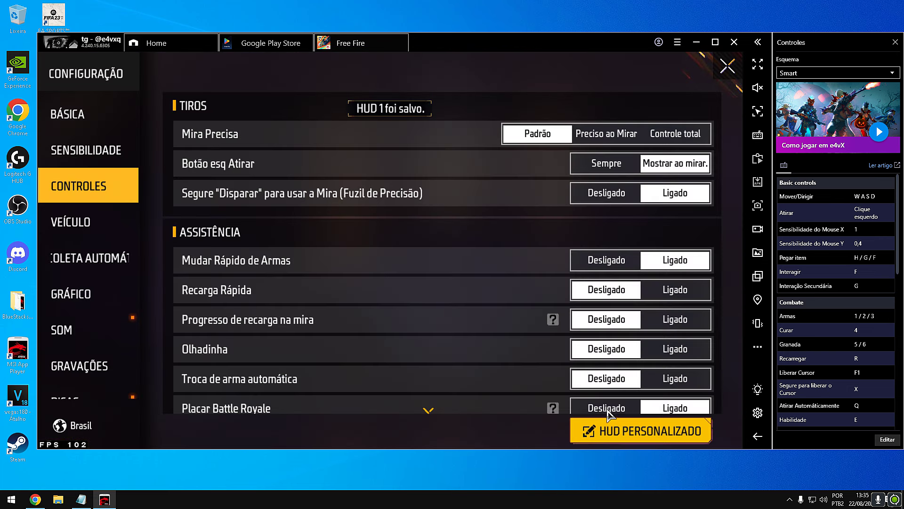
- Open the emulator's controls editor over the custom HUD and import the control scheme file
left_click(390, 201)
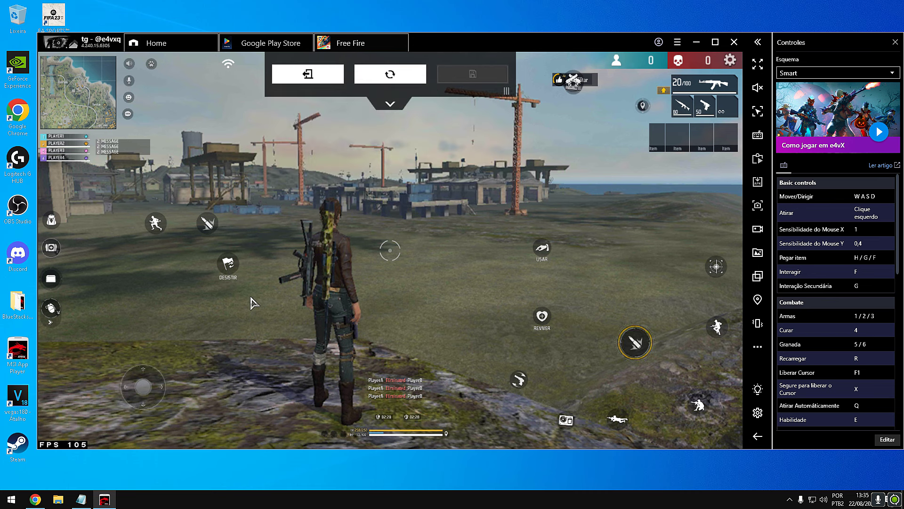
key("ctrl+shift+a")
left_click(792, 87)
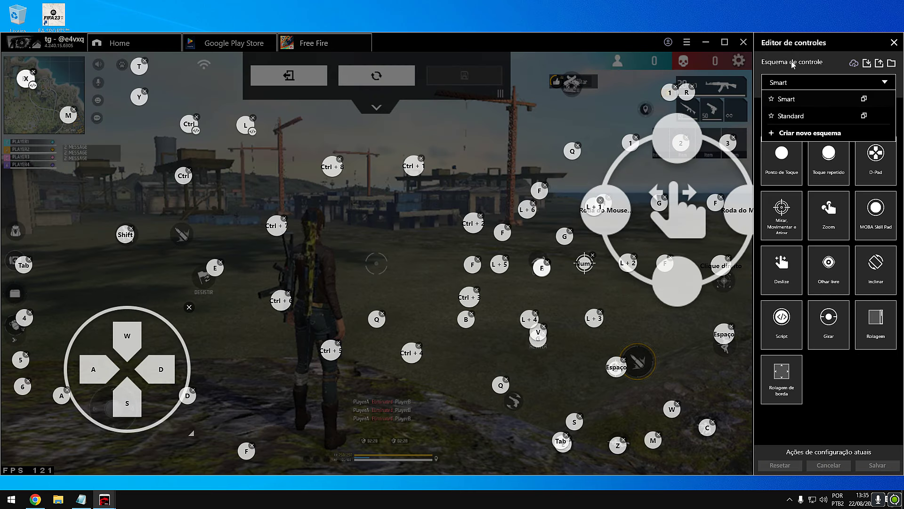
left_click(793, 65)
left_click(868, 69)
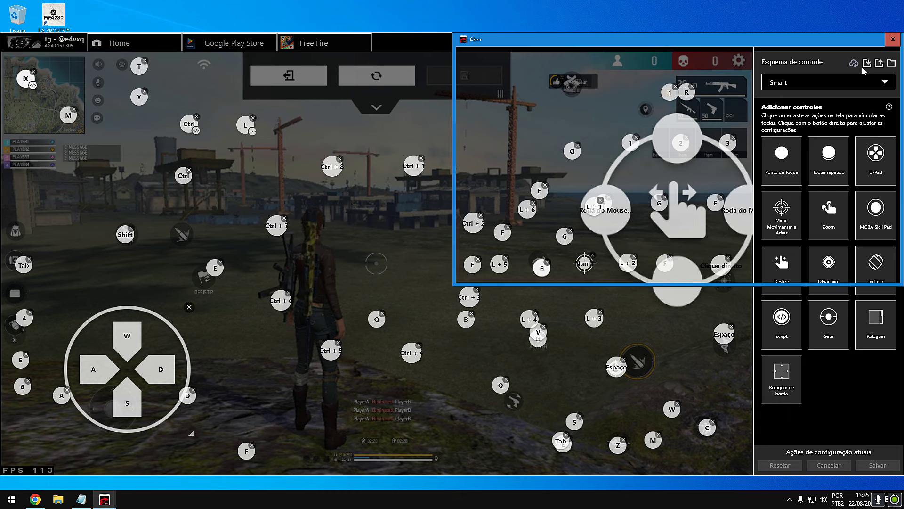
double_click(666, 104)
left_click(774, 229)
left_click(868, 297)
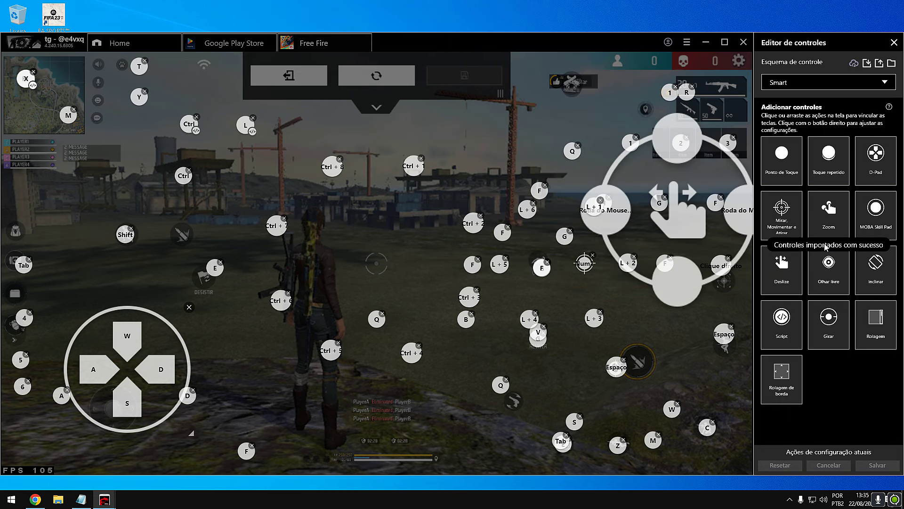
- Switch to the imported Standard scheme and align the R, H, G and F keys with the weapon and item slots
left_click(829, 83)
left_click(796, 127)
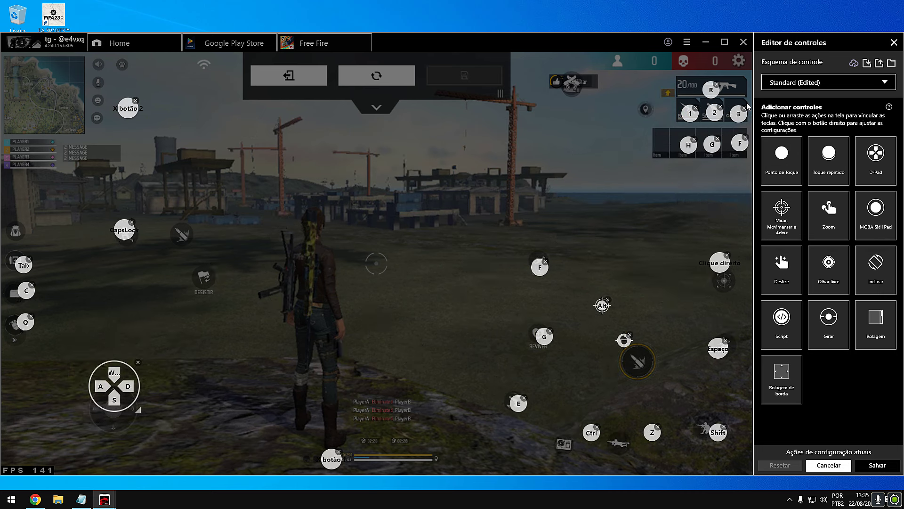
left_click_drag(715, 99, 714, 93)
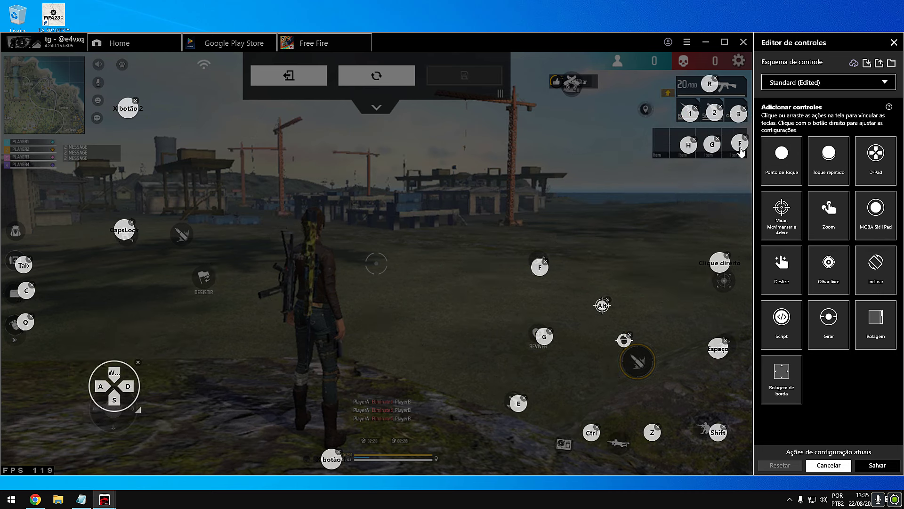
left_click_drag(693, 151, 687, 151)
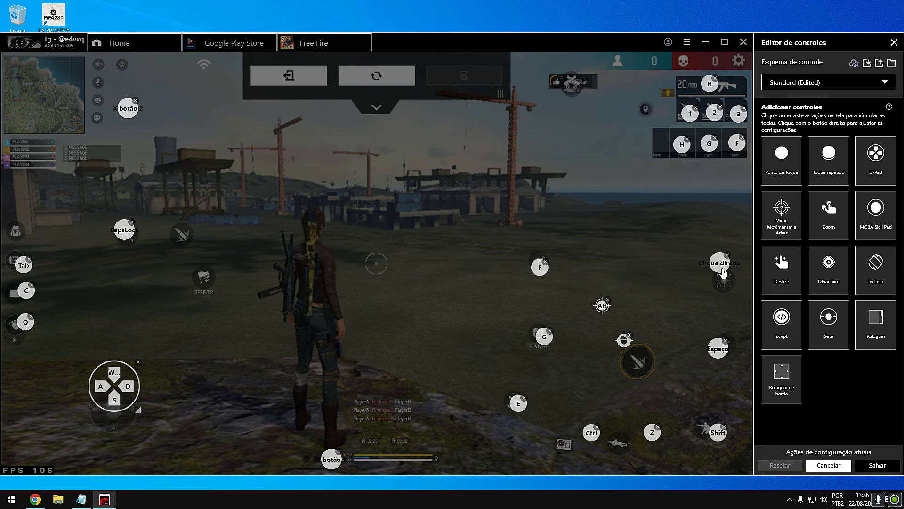
- Align the scope, jump, crouch, prone, Ctrl, E, fire, use and revive key bindings with their shrunken HUD buttons
left_click_drag(723, 273, 724, 285)
left_click_drag(721, 357, 728, 353)
left_click_drag(720, 440, 709, 437)
mouse_move(656, 442)
left_mouse_down()
mouse_move(624, 453)
mouse_move(559, 448)
left_mouse_up()
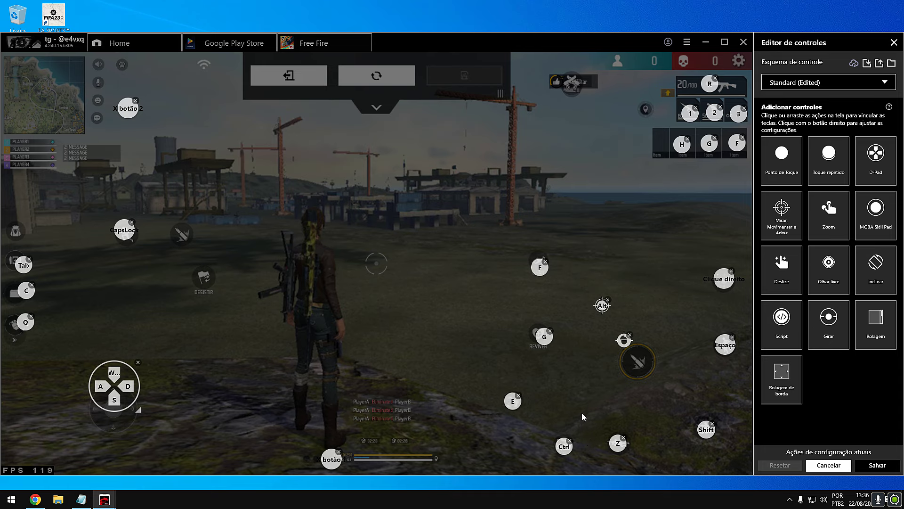
left_click_drag(619, 349, 636, 363)
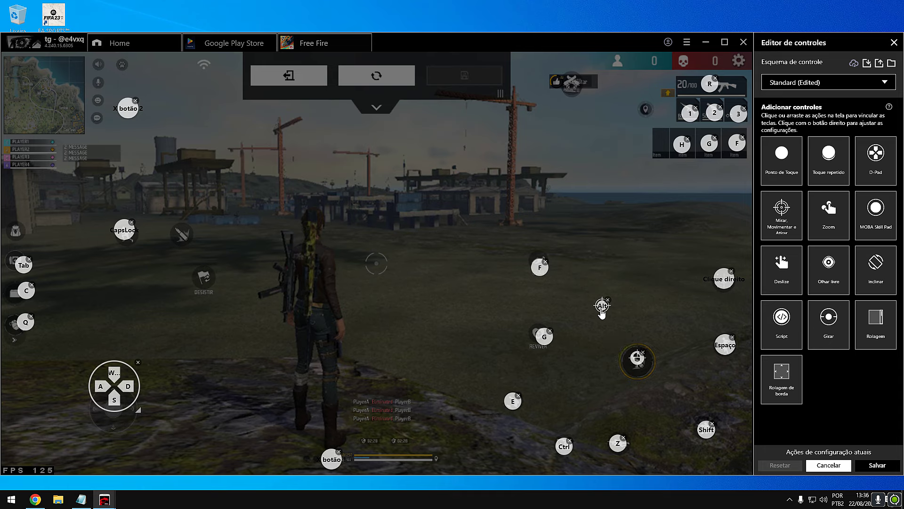
left_click_drag(542, 330, 540, 335)
- Align the movement D-pad with the joystick and the Tab, C, Q and CapsLock keys with the backpack, medkit, box-shaped item and sprint buttons
left_click_drag(133, 404, 132, 431)
left_click_drag(22, 266, 16, 237)
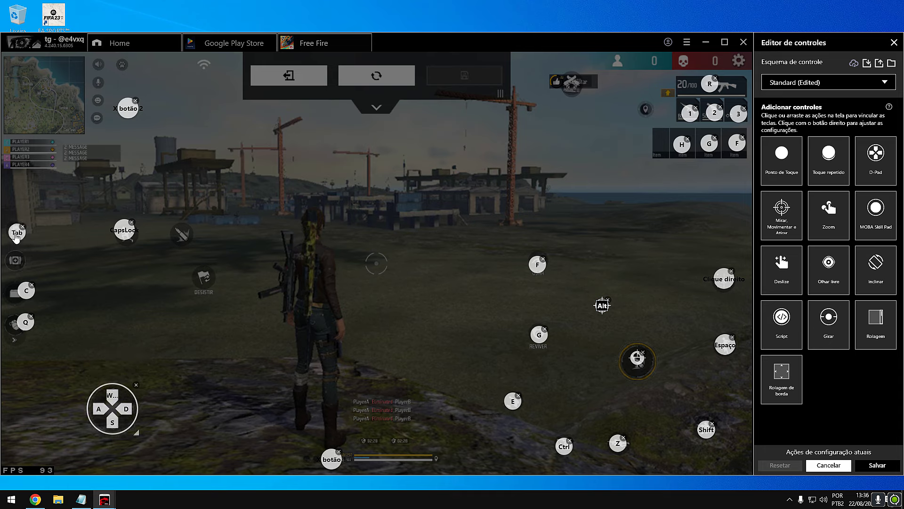
left_click_drag(25, 291, 15, 260)
left_click_drag(23, 328, 11, 300)
left_click_drag(126, 235, 128, 239)
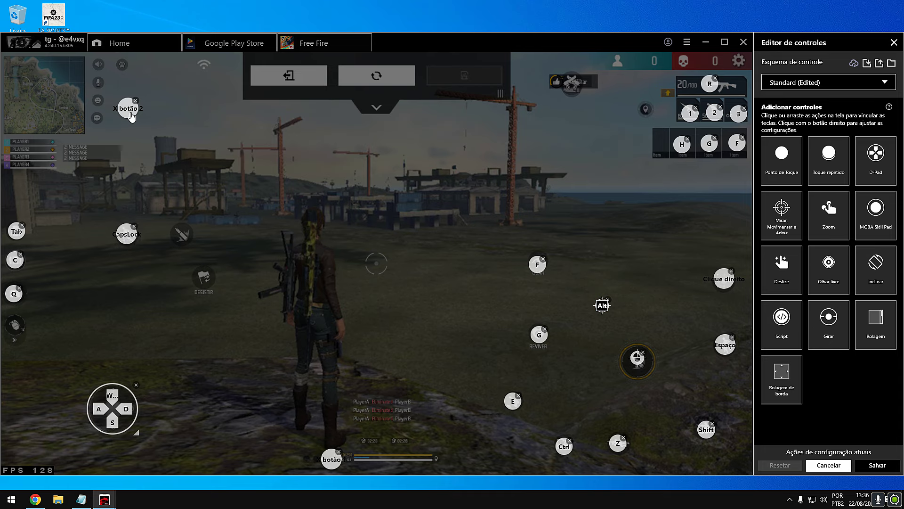